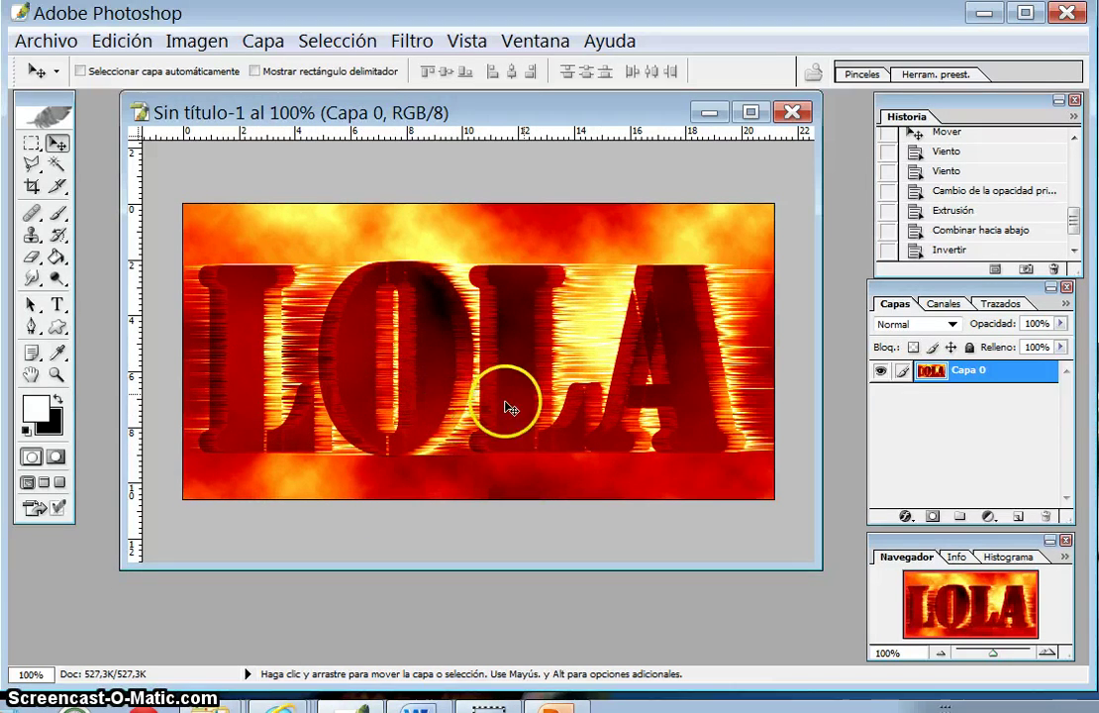
# Minimize the finished LOLA fire image 'Sin título-1' to leave the workspace empty
pyautogui.click(711, 114)
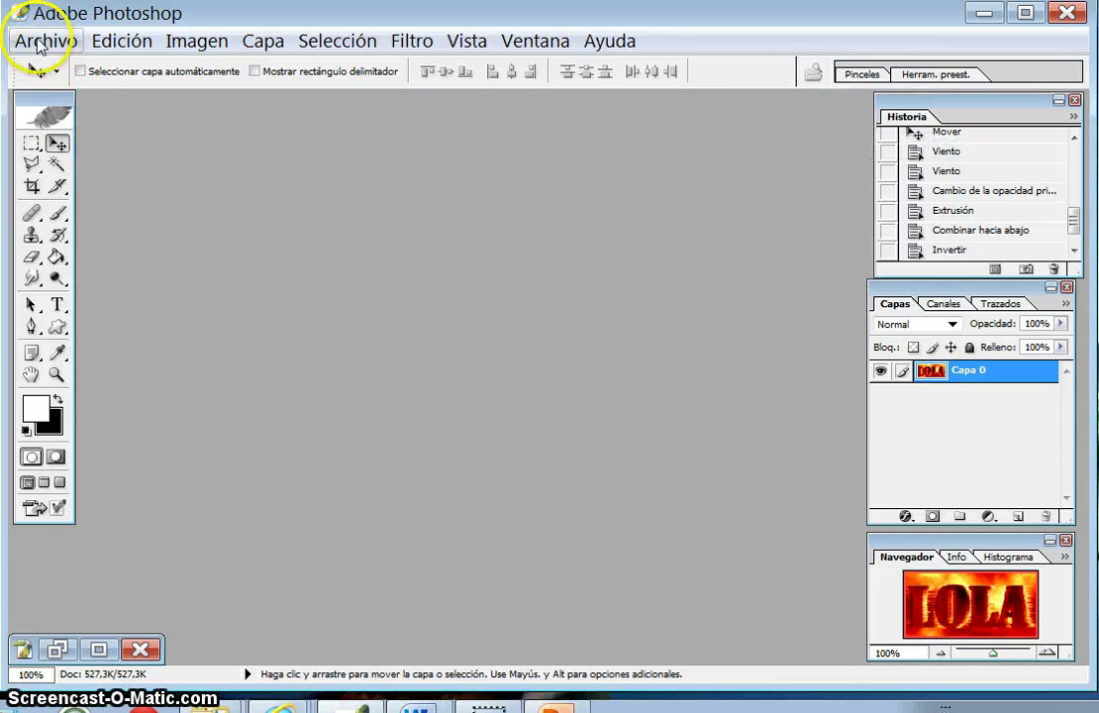
# Create 'Sin título-2', a black 600 × 300 px, 72 ppi RGB document
pyautogui.click(38, 39)
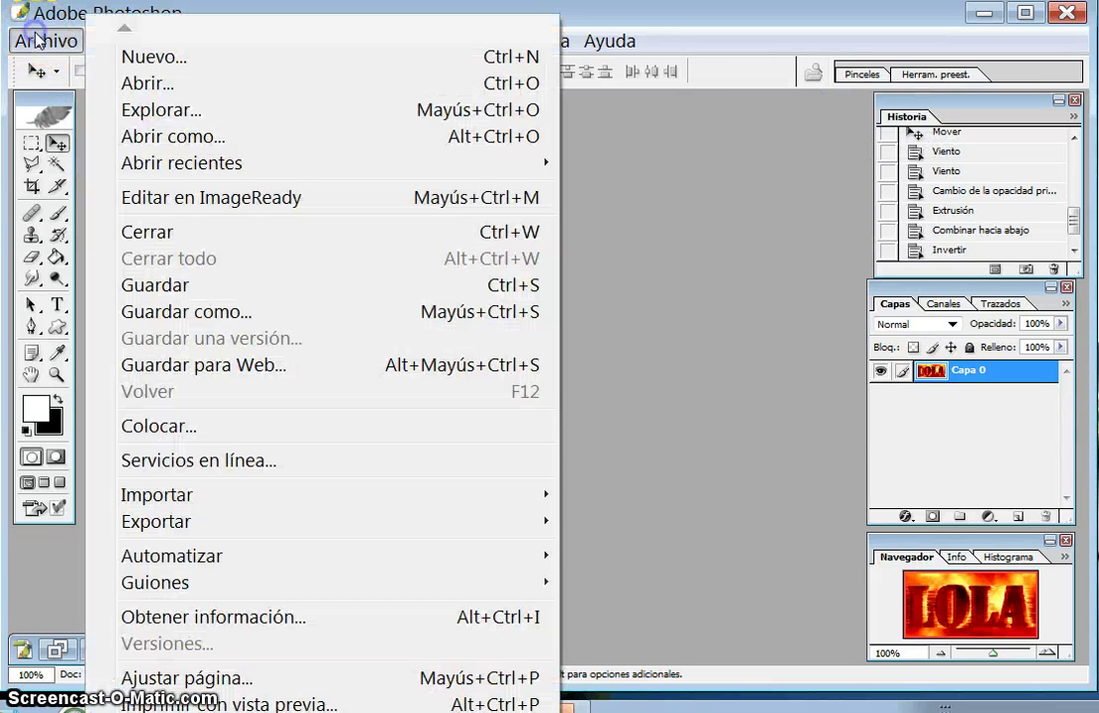
pyautogui.click(159, 57)
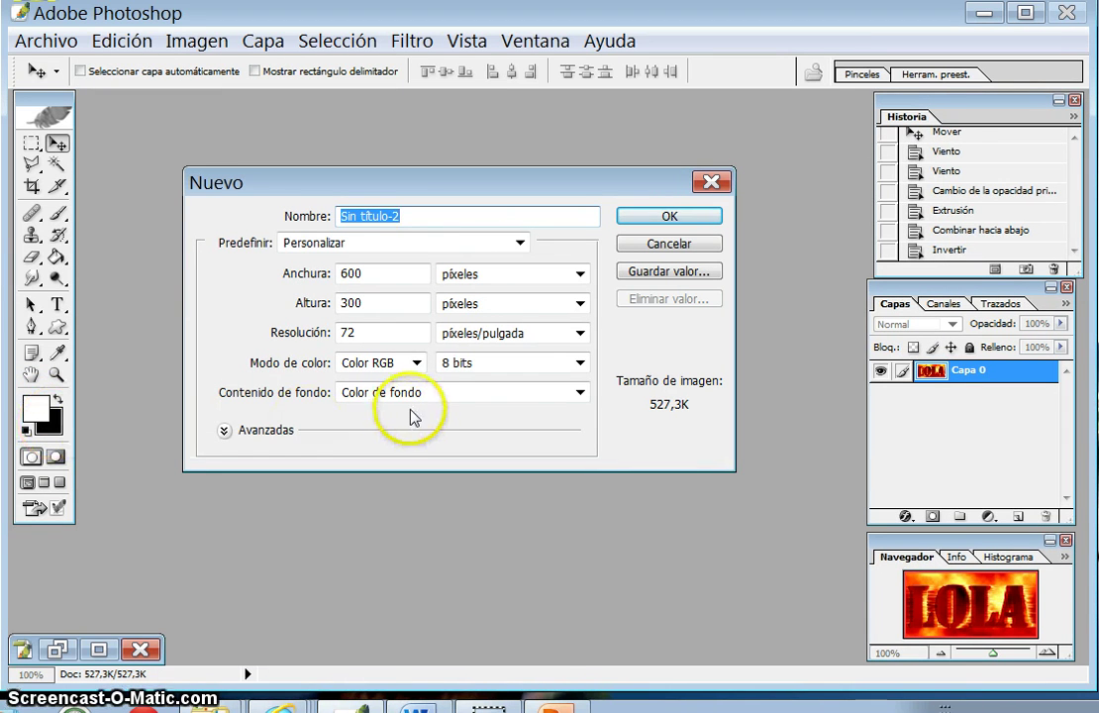
pyautogui.click(703, 216)
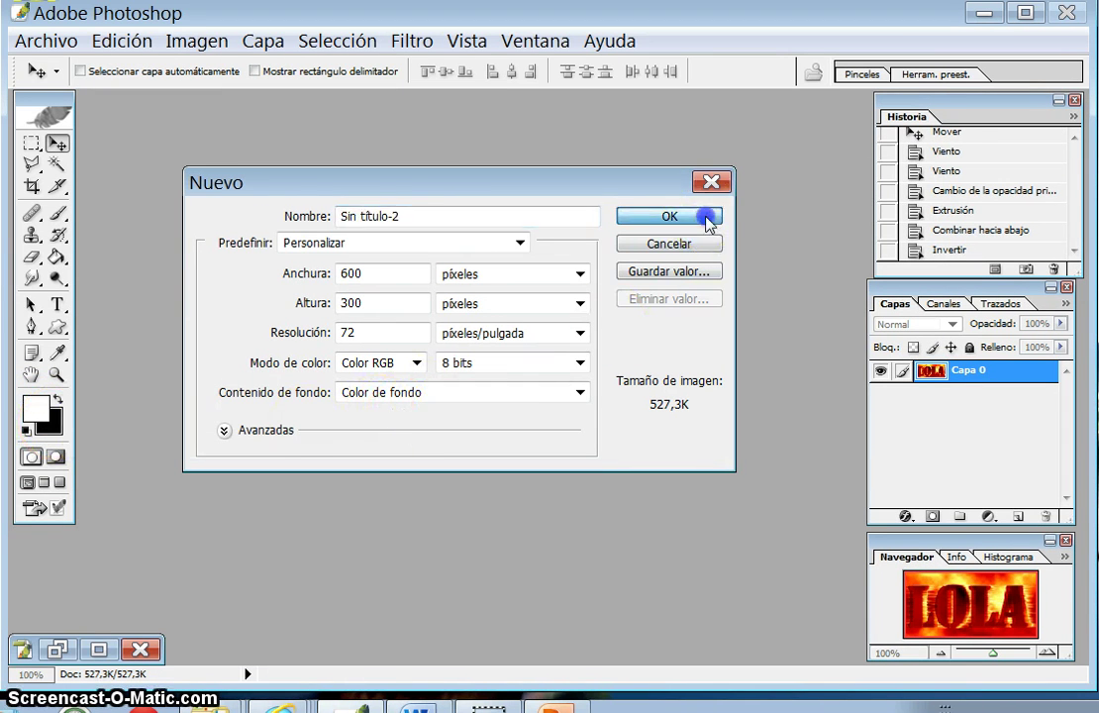
pyautogui.moveTo(434, 124); pyautogui.dragTo(467, 149)
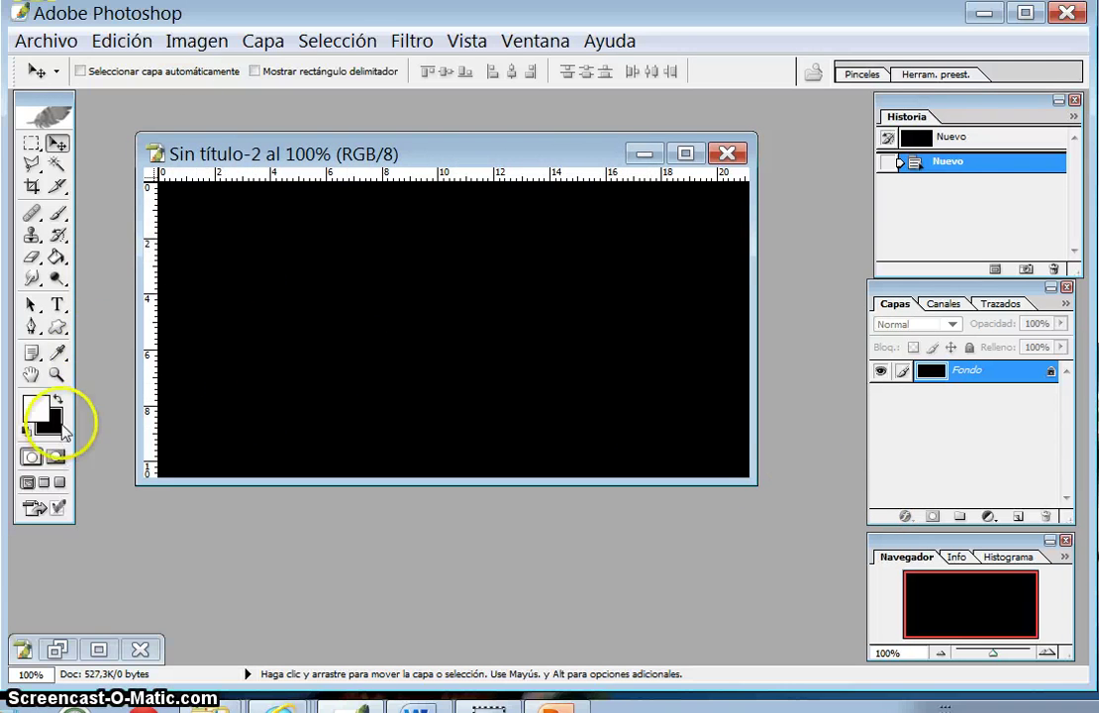
# Add the word LOLA in white Stencil Bold at 180 pt and commit it
pyautogui.click(57, 307)
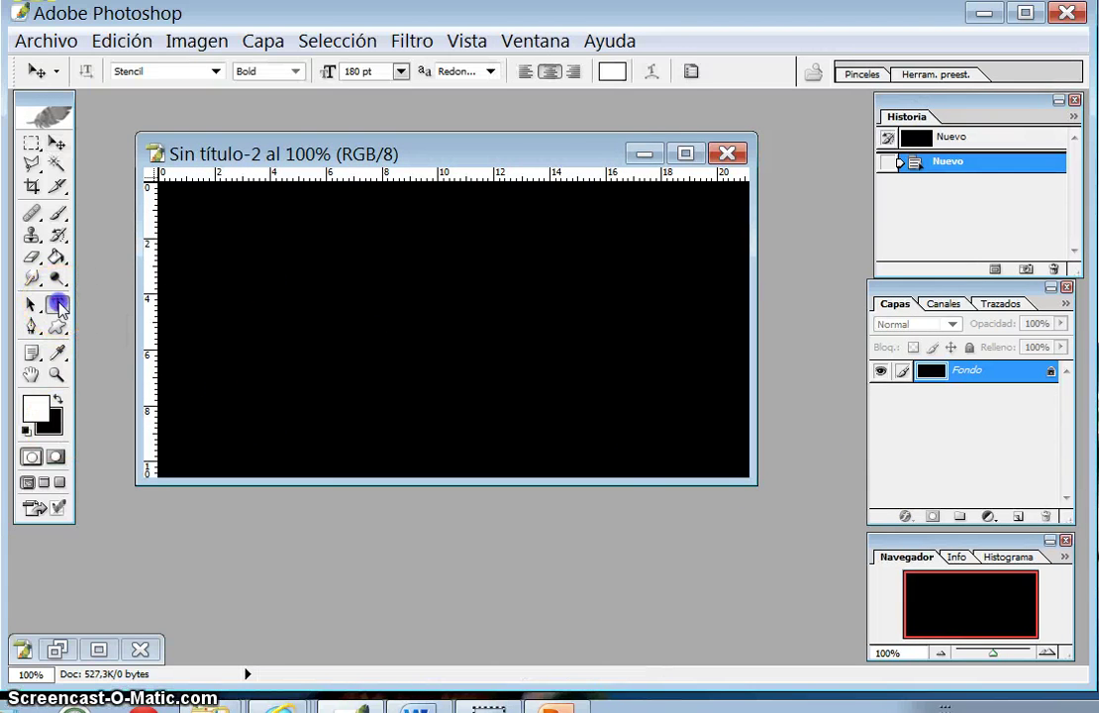
pyautogui.click(139, 236)
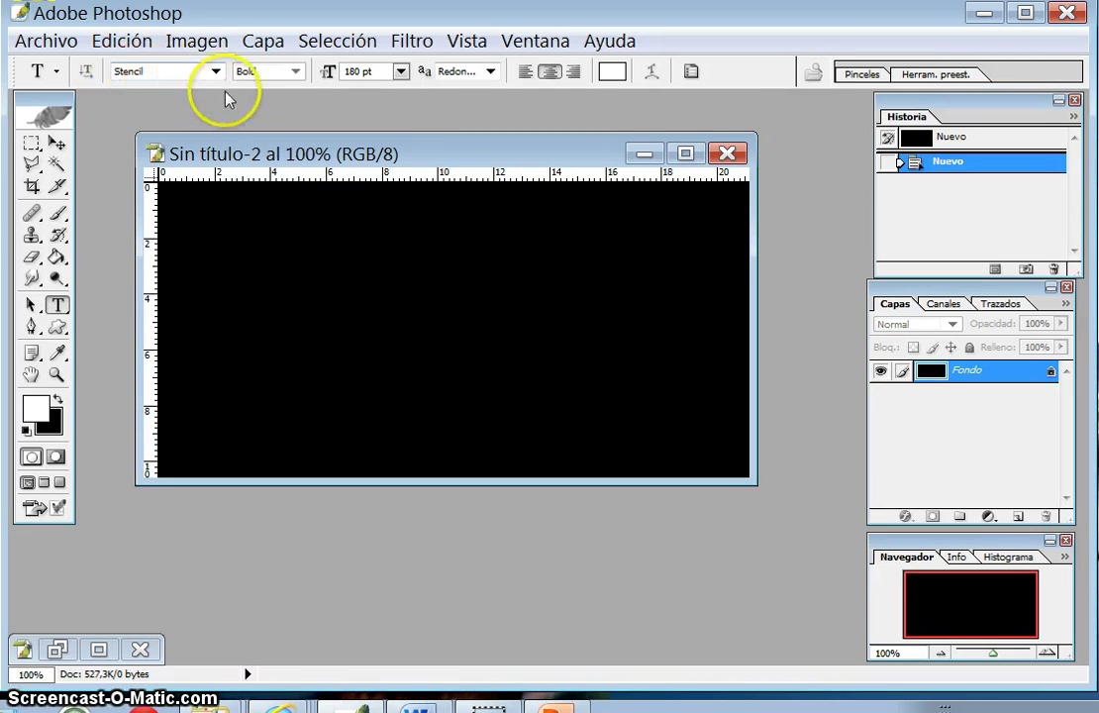
pyautogui.click(254, 349)
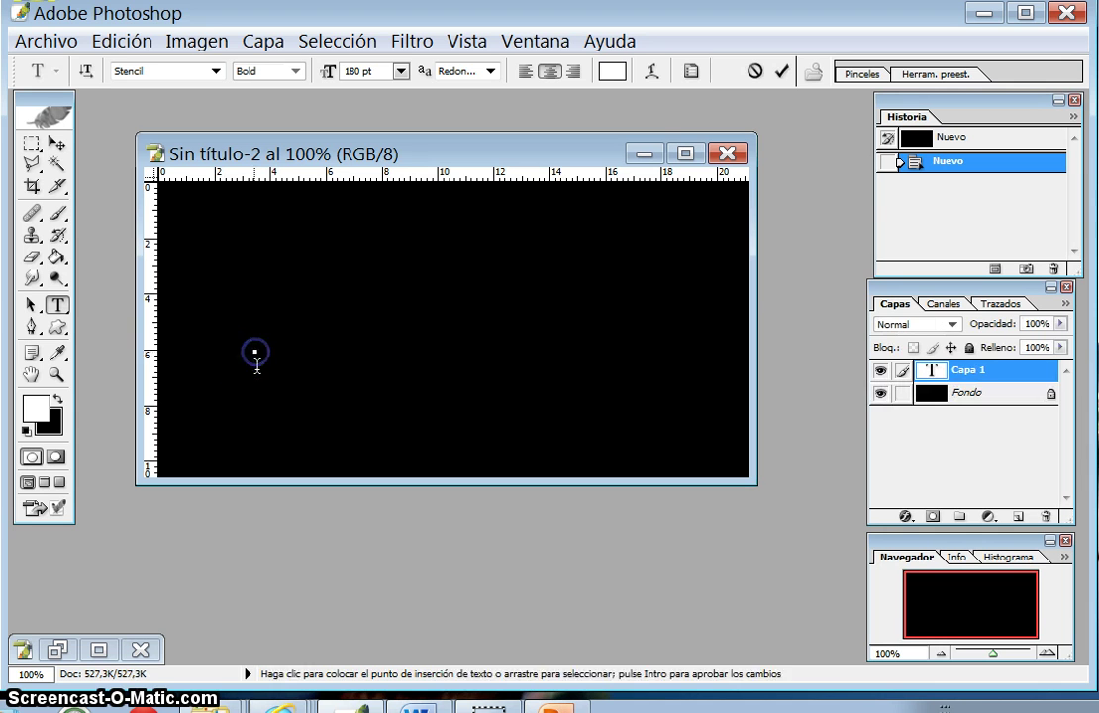
pyautogui.write('L')
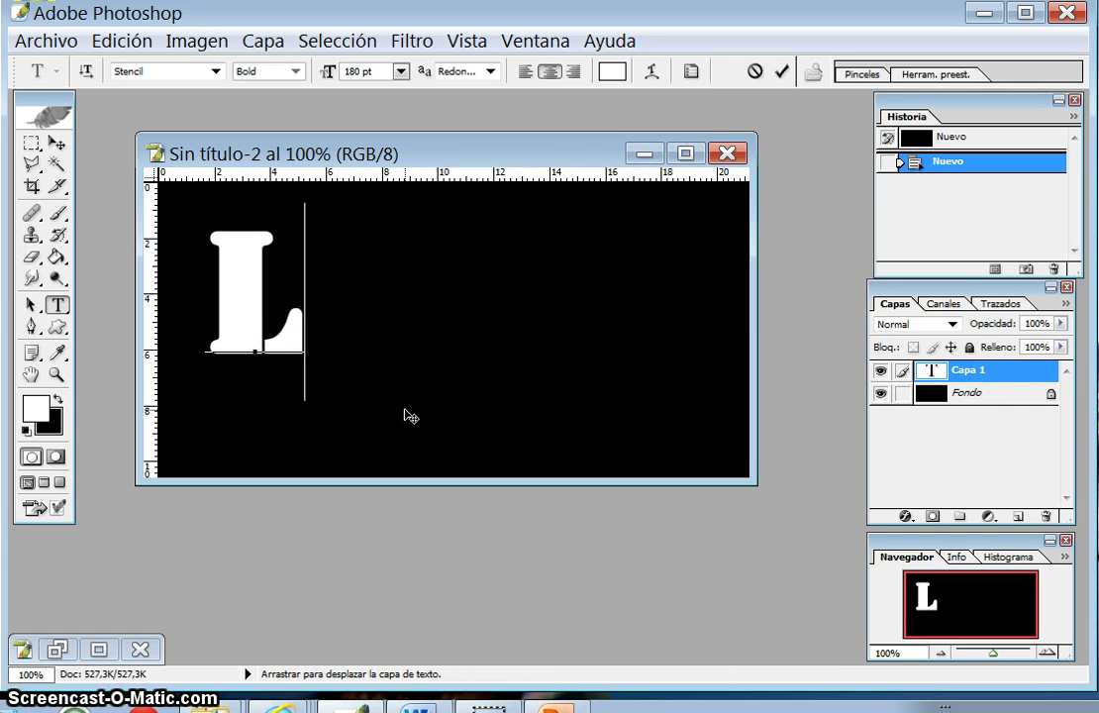
pyautogui.write('OLA')
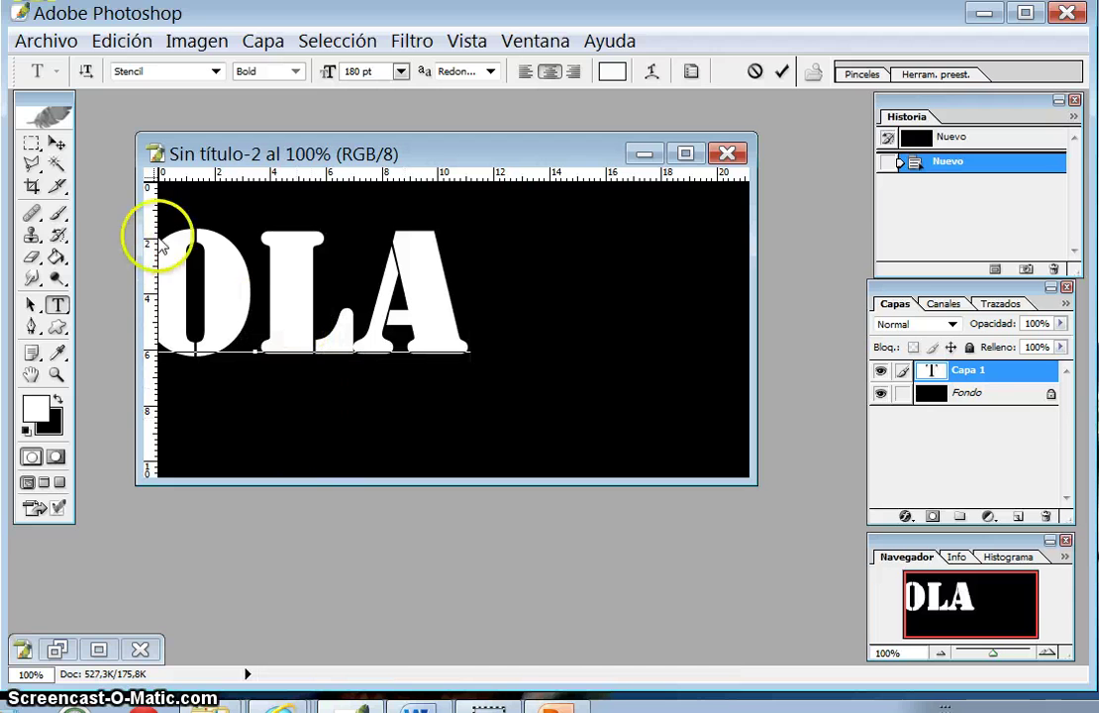
pyautogui.click(57, 143)
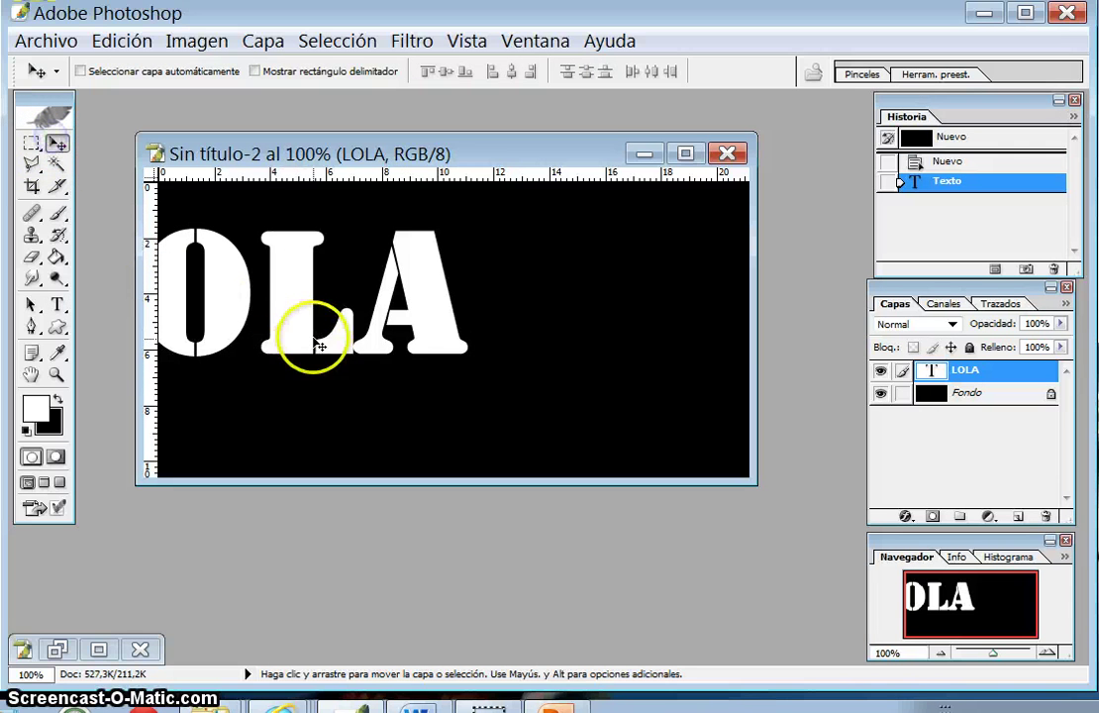
# Centre LOLA and free-transform it to 118.8% width and 147.3% height
pyautogui.moveTo(318, 345); pyautogui.dragTo(482, 360)
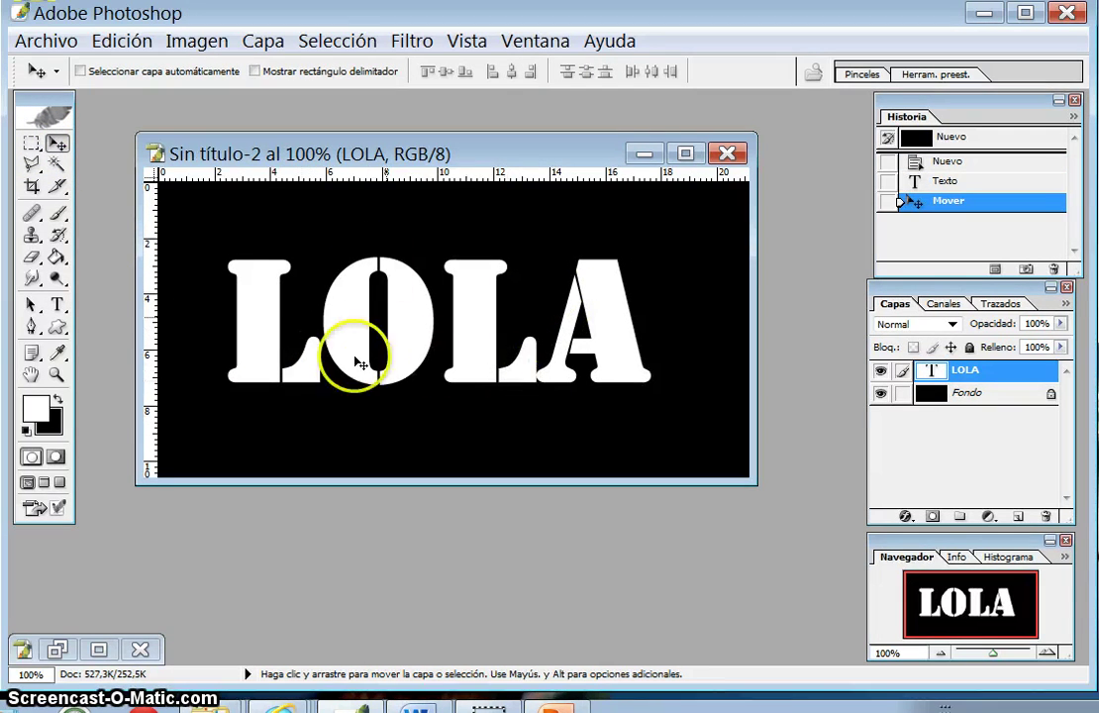
pyautogui.click(114, 42)
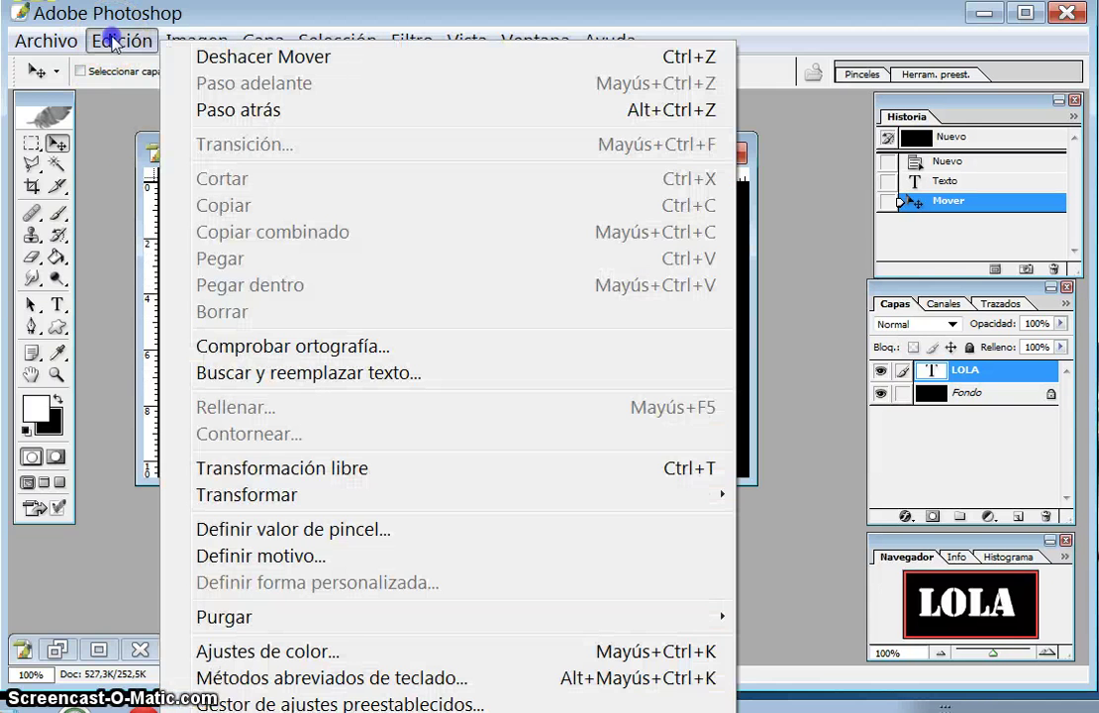
pyautogui.click(228, 470)
pyautogui.moveTo(440, 382); pyautogui.dragTo(439, 441)
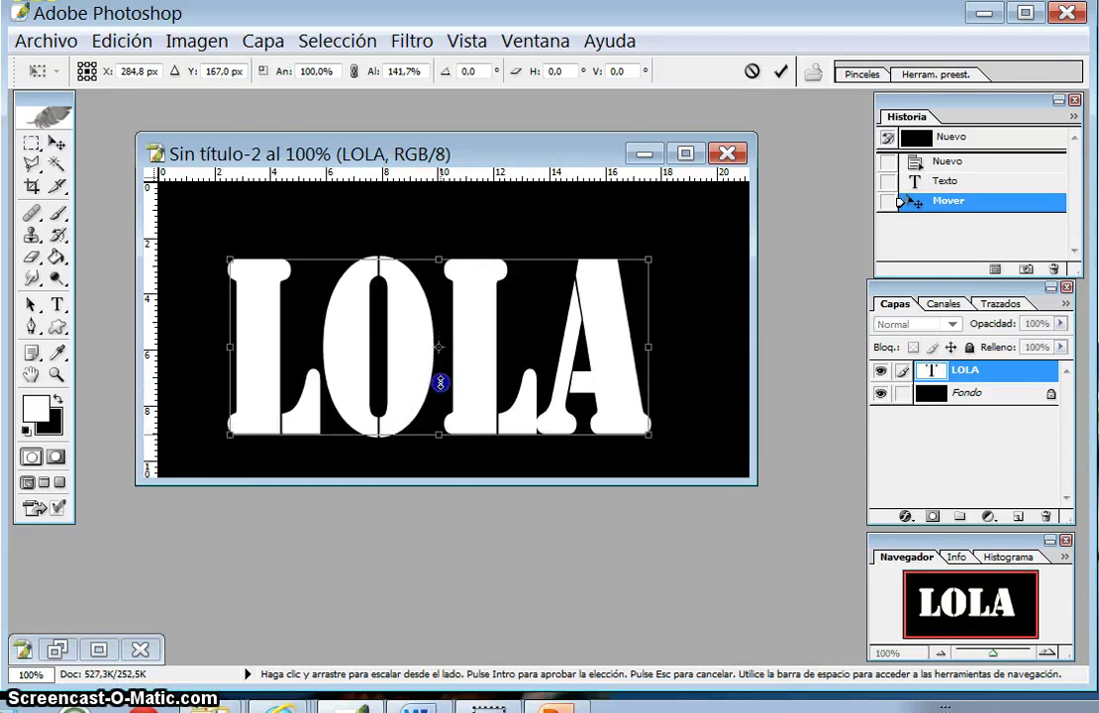
pyautogui.moveTo(653, 351); pyautogui.dragTo(727, 351)
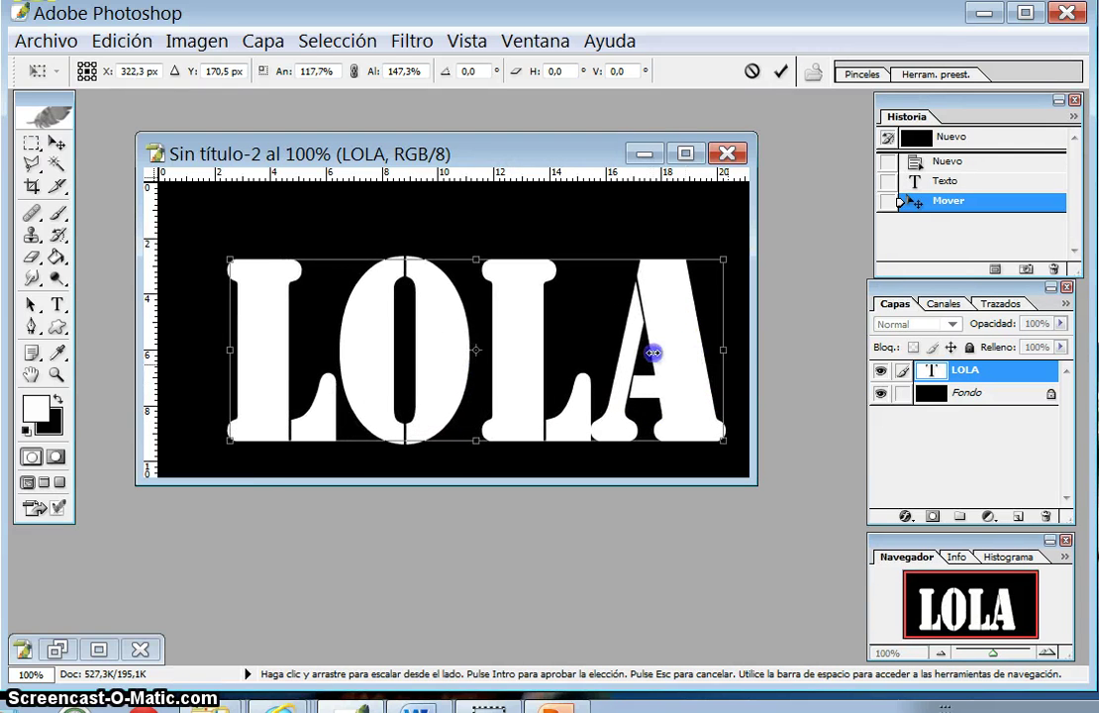
pyautogui.moveTo(516, 384); pyautogui.dragTo(497, 358)
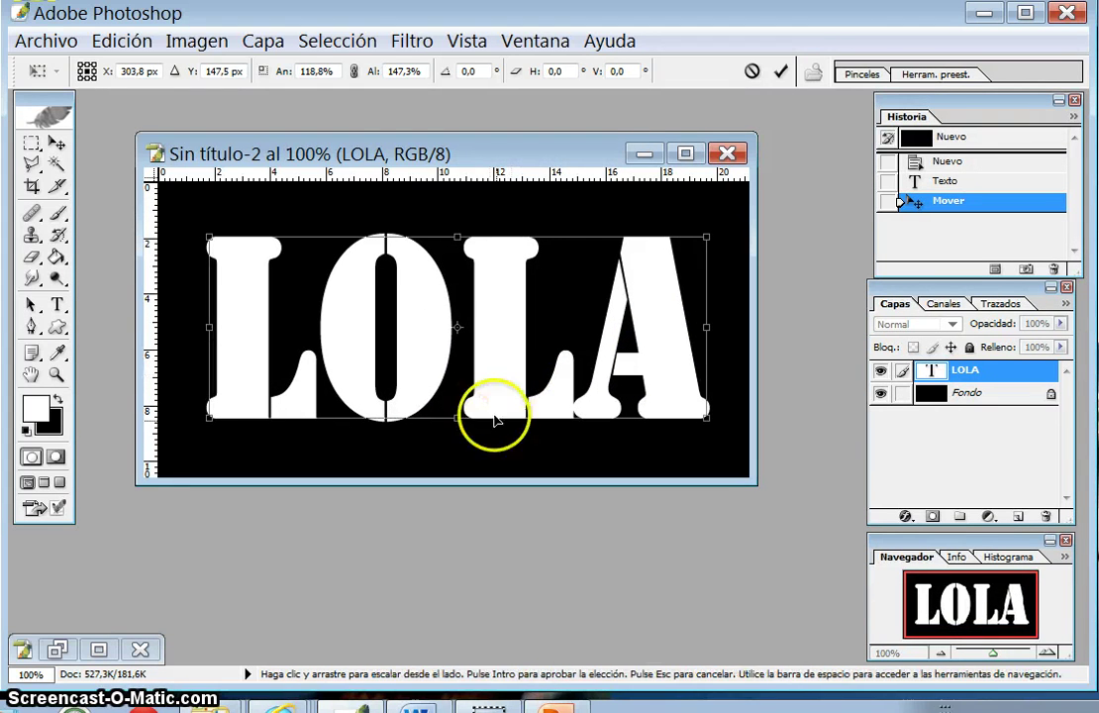
pyautogui.click(778, 74)
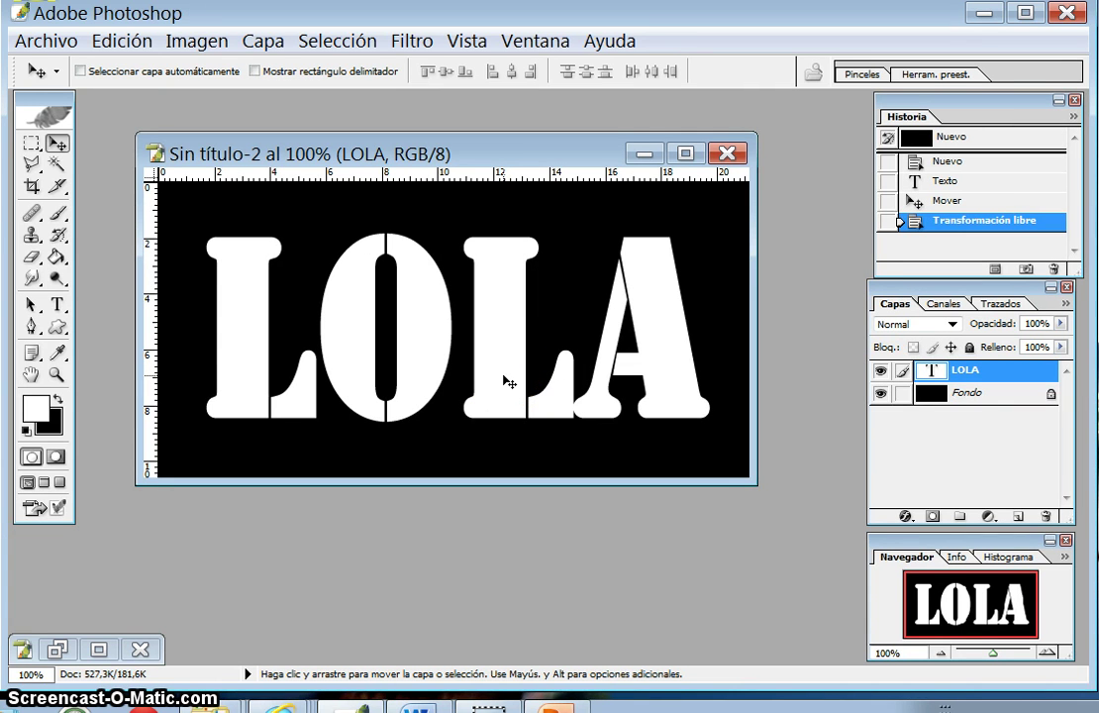
# Duplicate the LOLA text layer and convert the Fondo background into Capa 0
pyautogui.hotkey('ctrl', 'j')
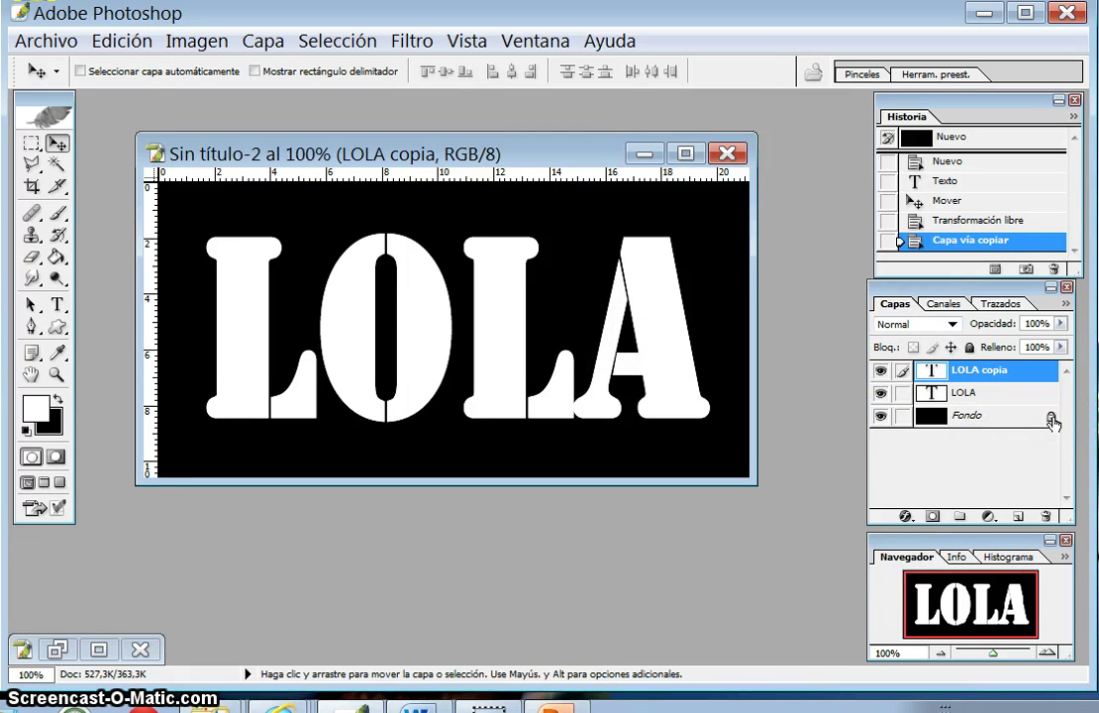
pyautogui.doubleClick(1052, 421)
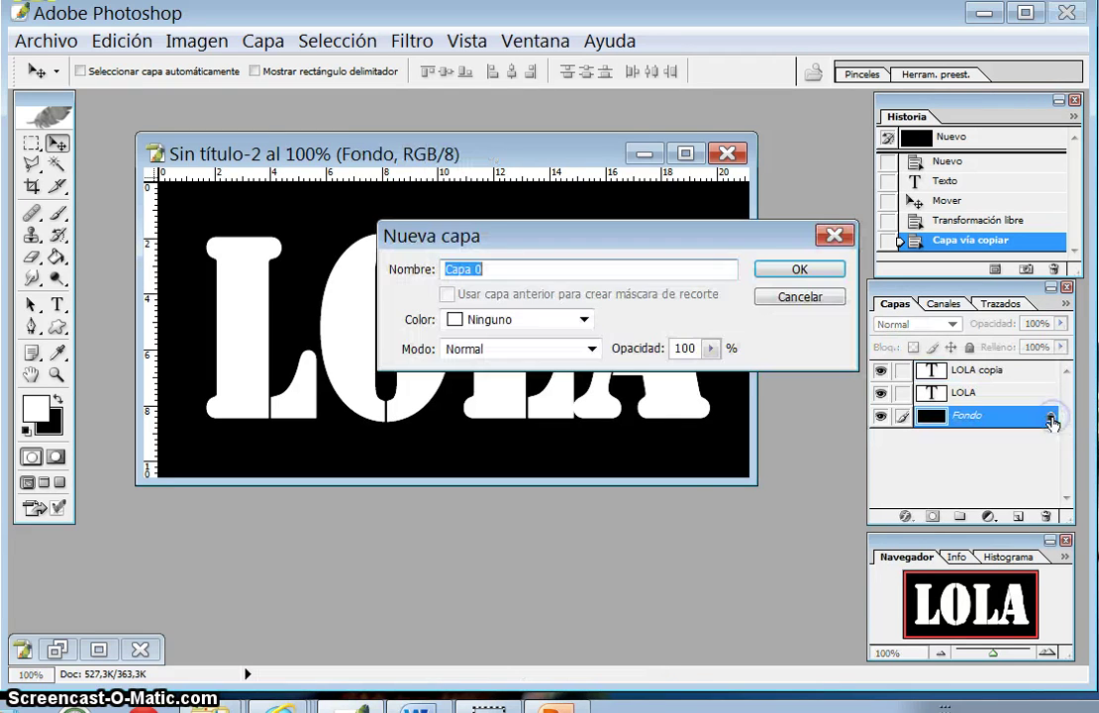
pyautogui.click(827, 269)
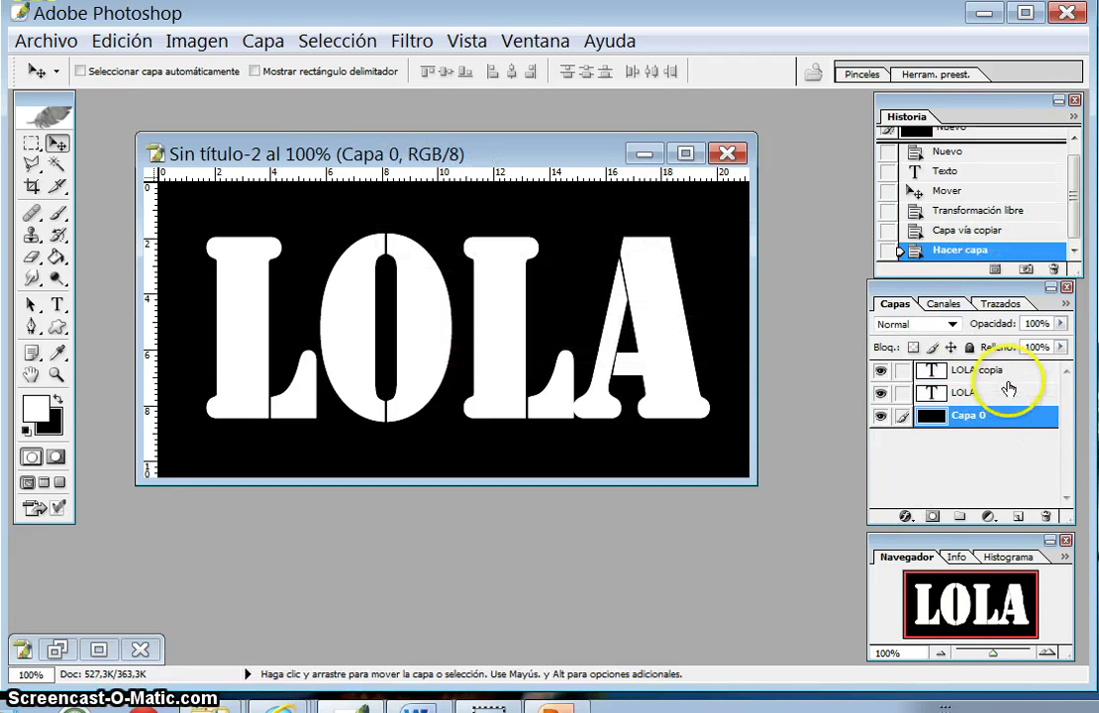
# Move LOLA copia to the bottom and merge the original LOLA down into Capa 0
pyautogui.moveTo(1012, 373); pyautogui.dragTo(1021, 450)
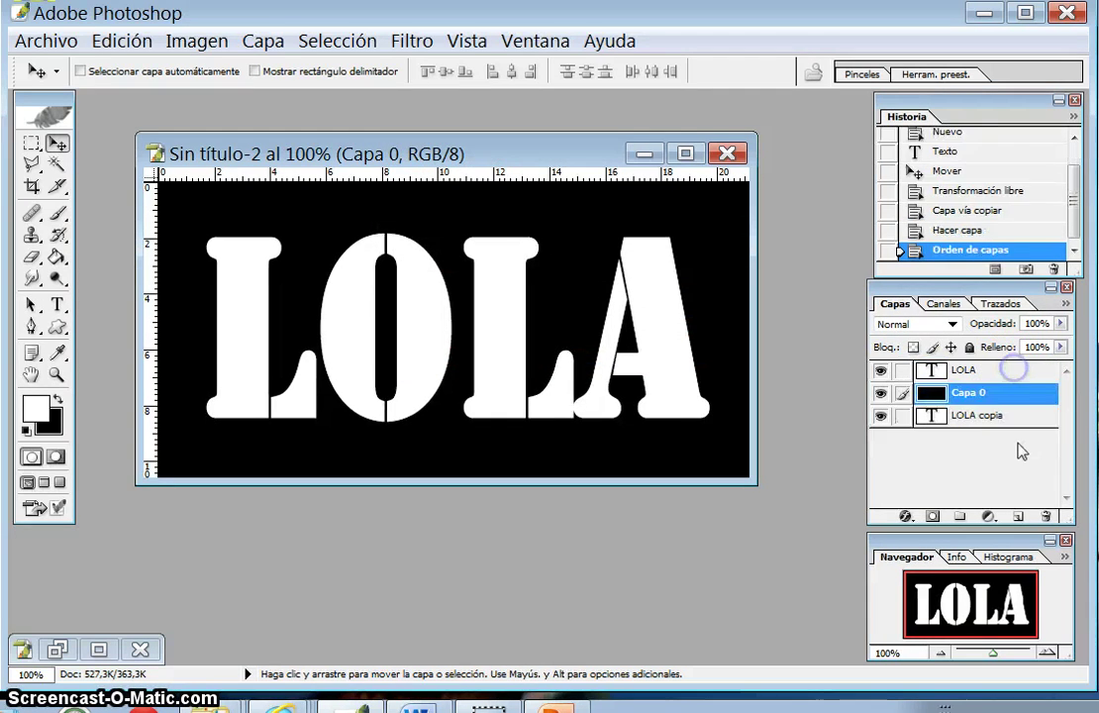
pyautogui.click(1001, 375)
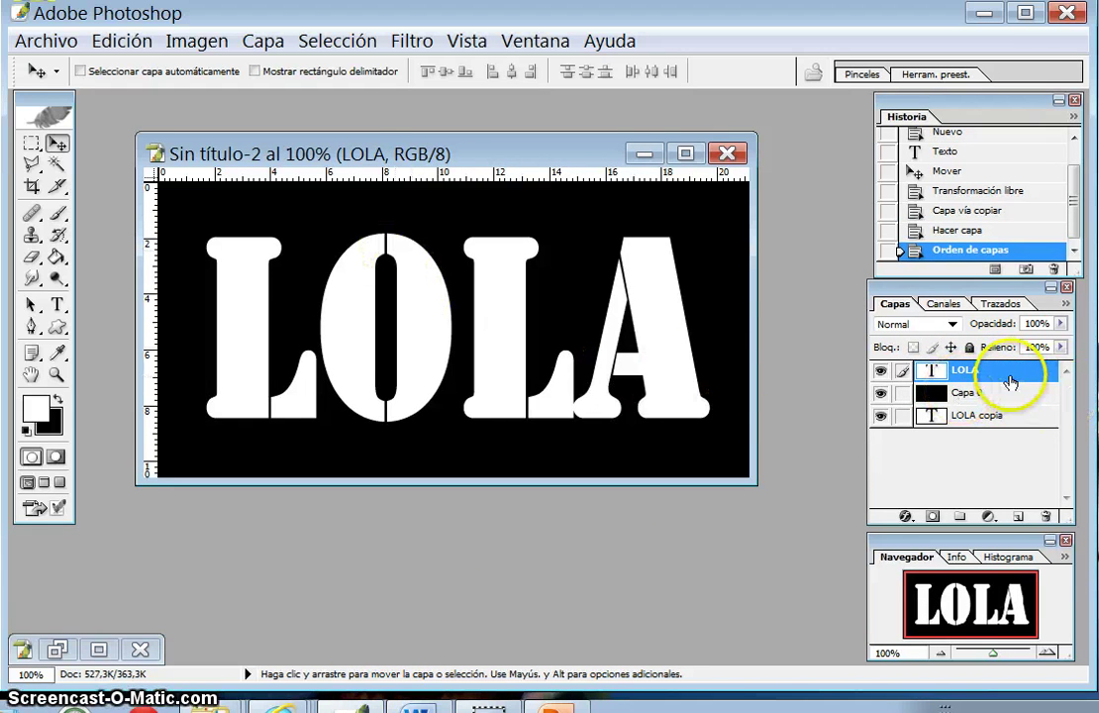
pyautogui.click(263, 41)
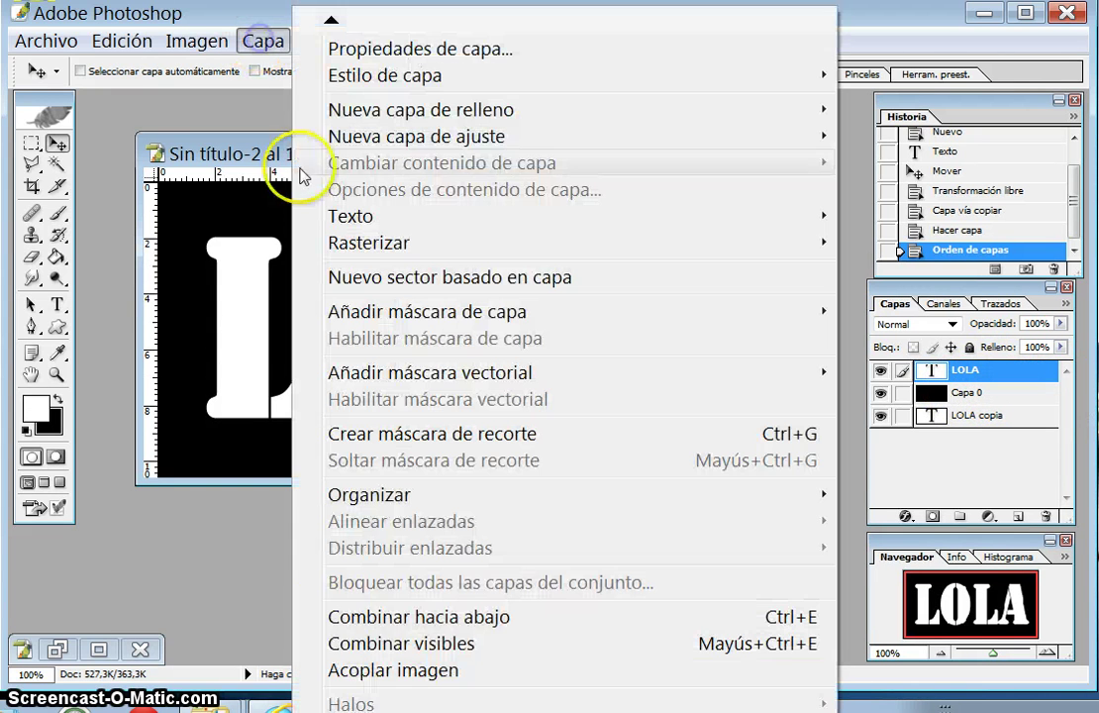
pyautogui.click(379, 617)
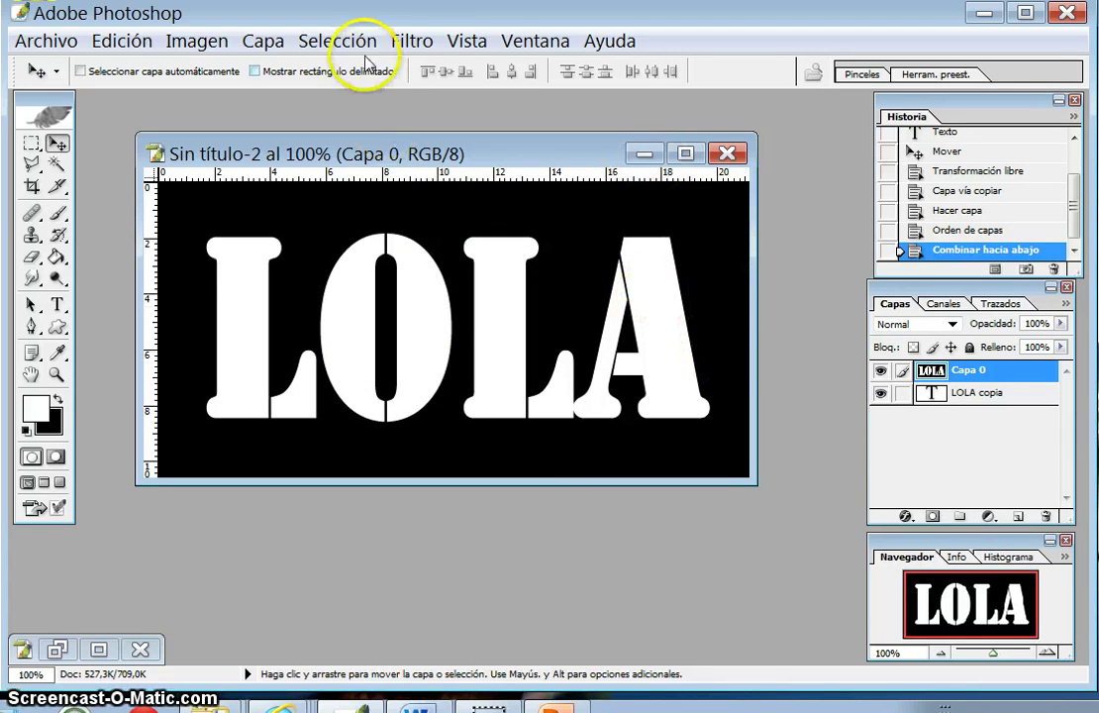
# Apply the Viento wind filter from the right to Capa 0 twice
pyautogui.click(414, 43)
pyautogui.moveTo(453, 352)
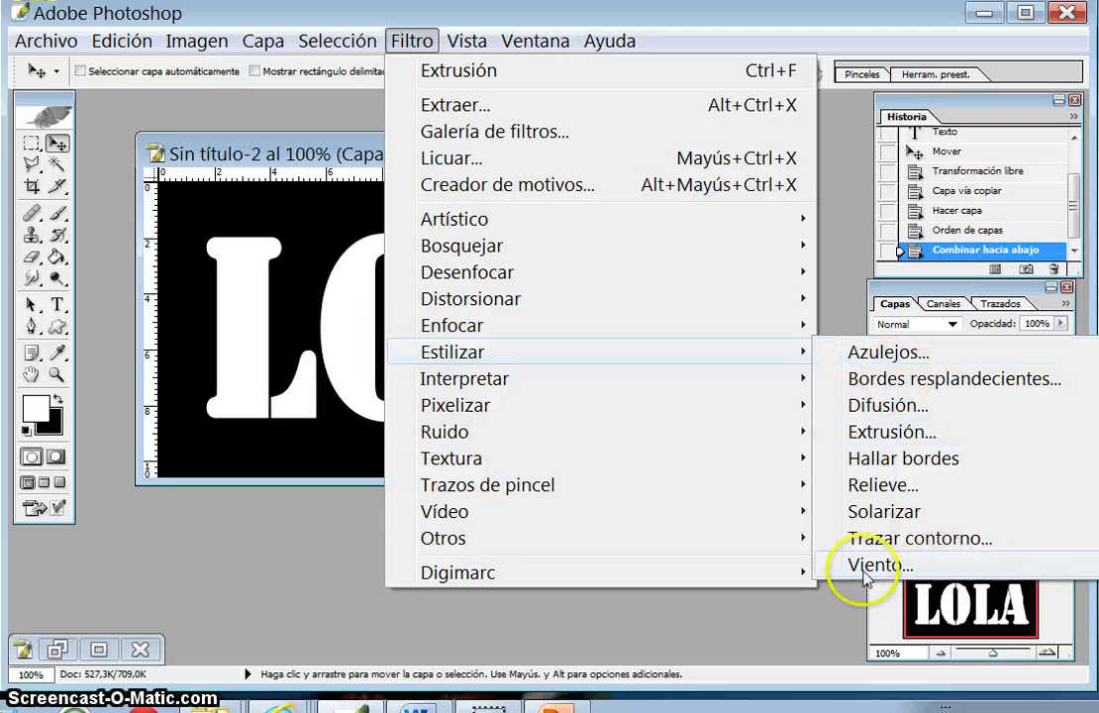
pyautogui.click(865, 566)
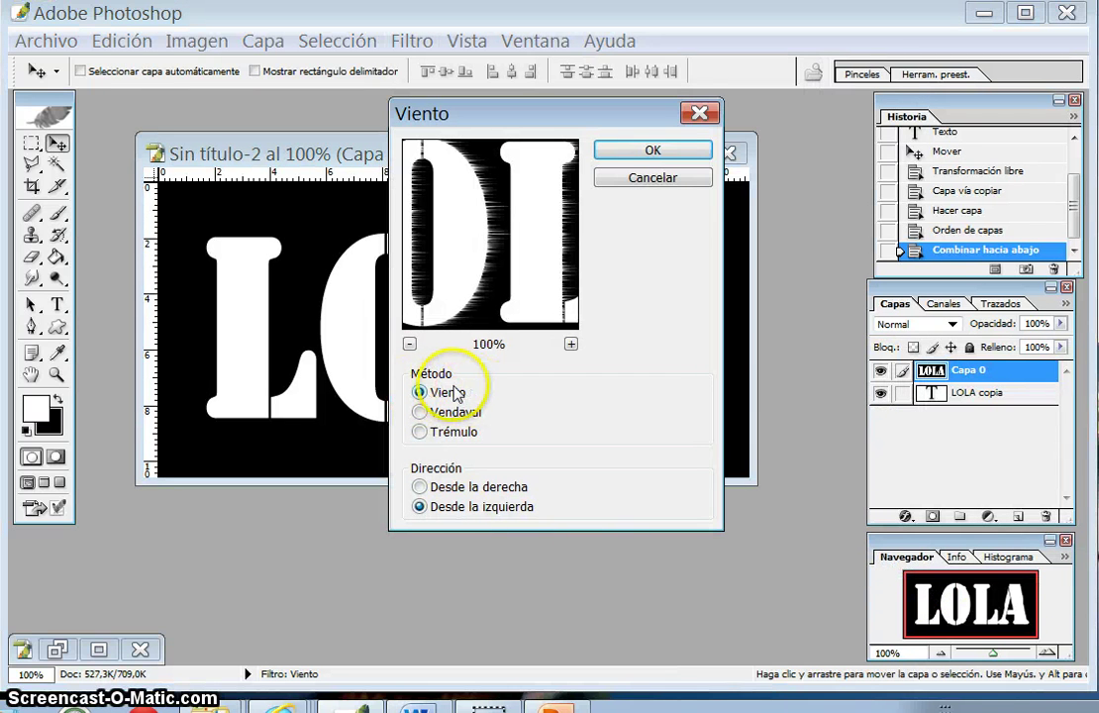
pyautogui.click(419, 487)
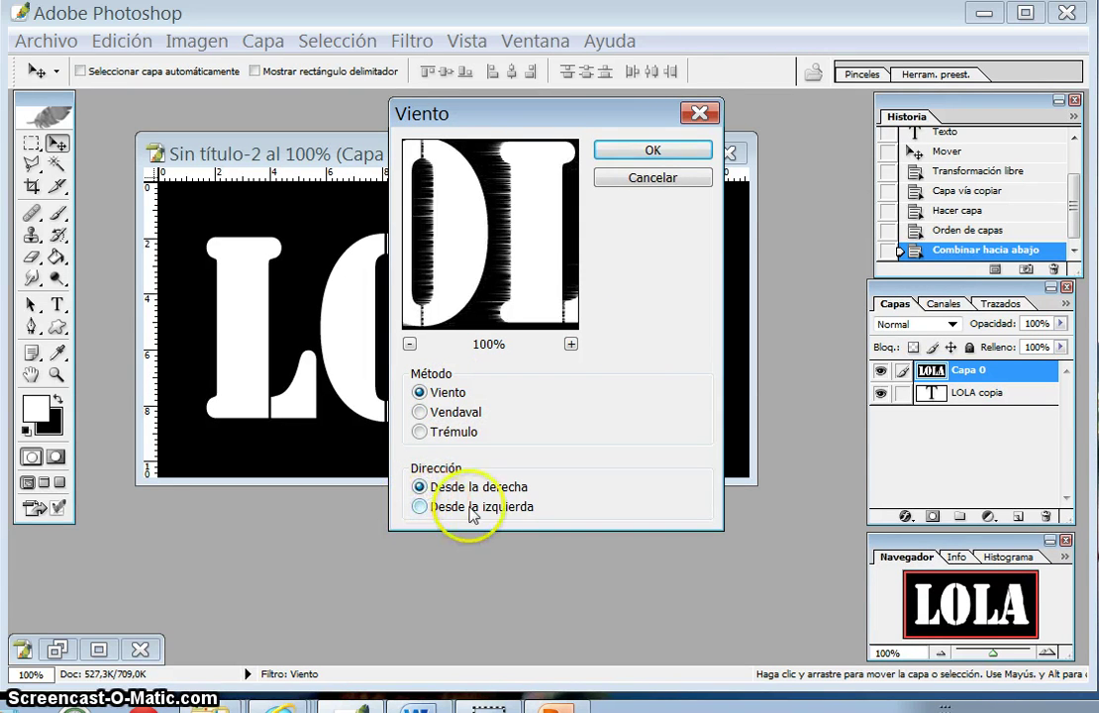
pyautogui.click(669, 150)
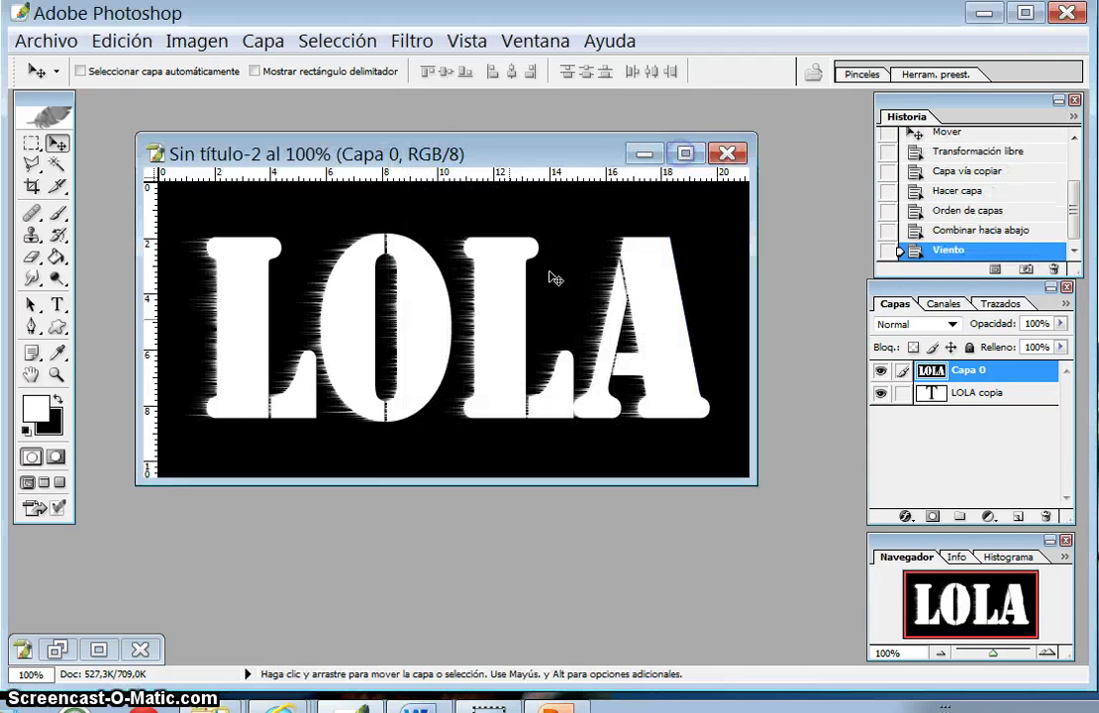
pyautogui.click(530, 408)
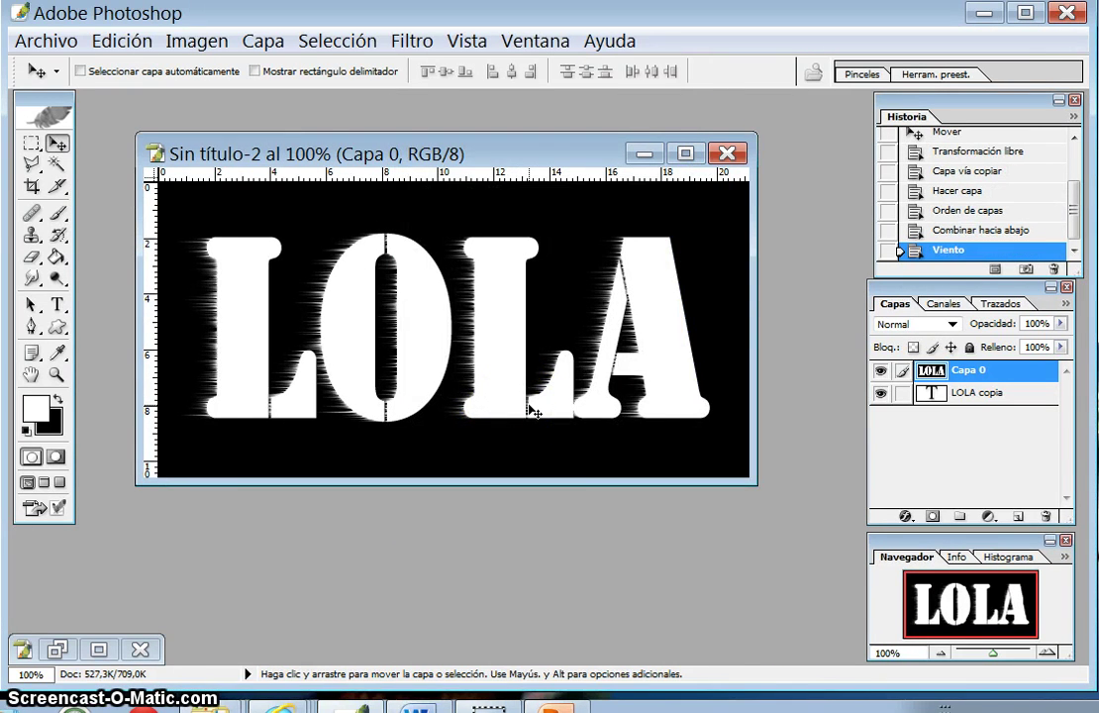
pyautogui.hotkey('ctrl', 'f')
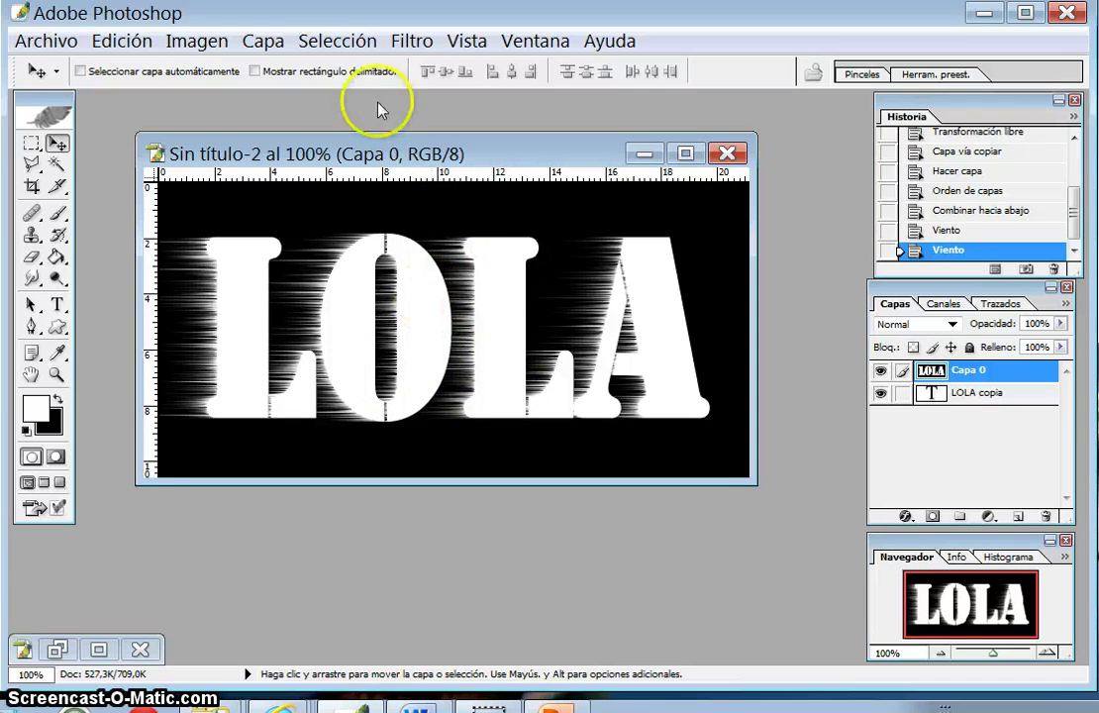
# Apply the Viento wind filter from the left to Capa 0 twice
pyautogui.click(411, 42)
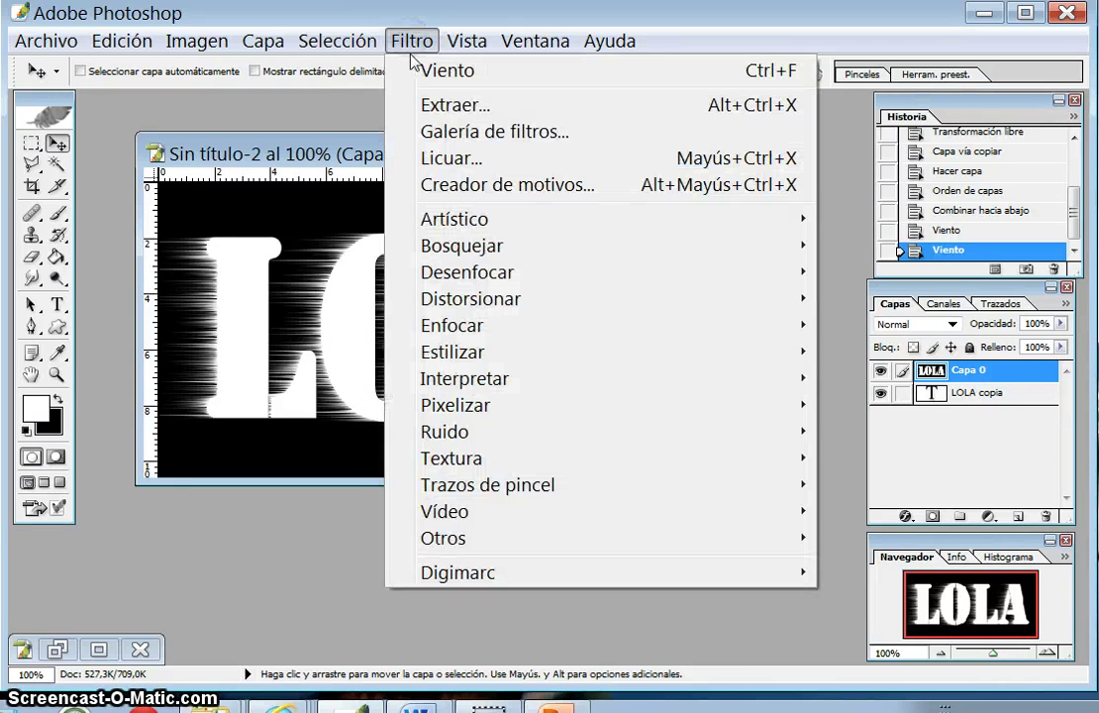
pyautogui.moveTo(451, 352)
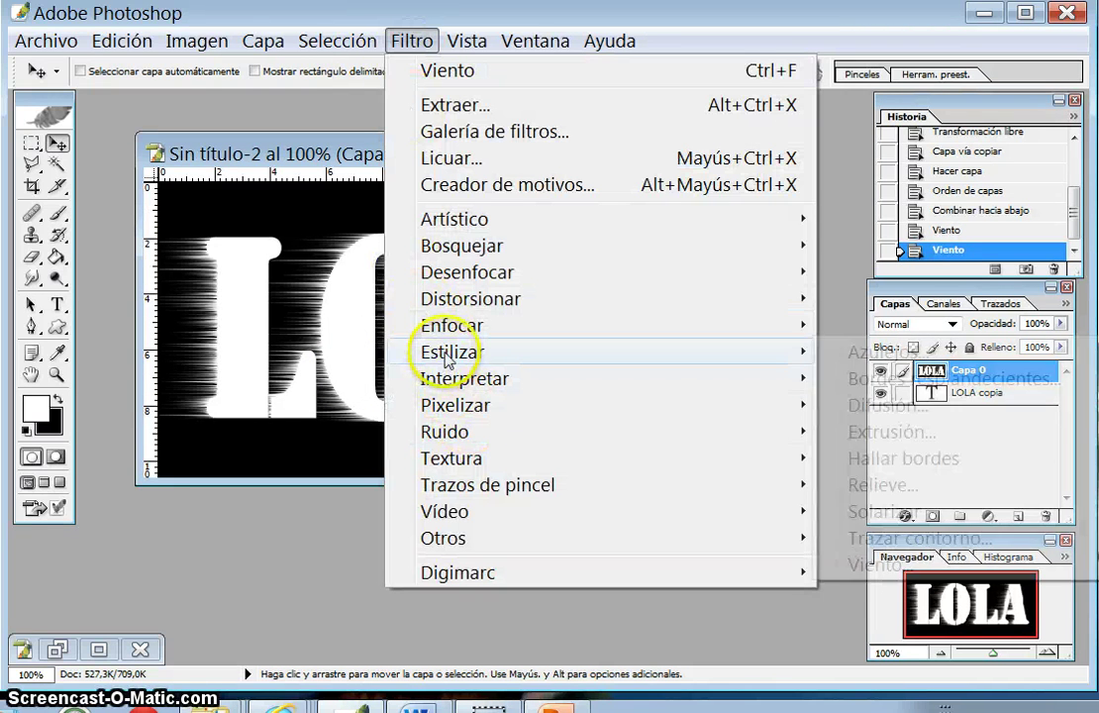
pyautogui.click(875, 566)
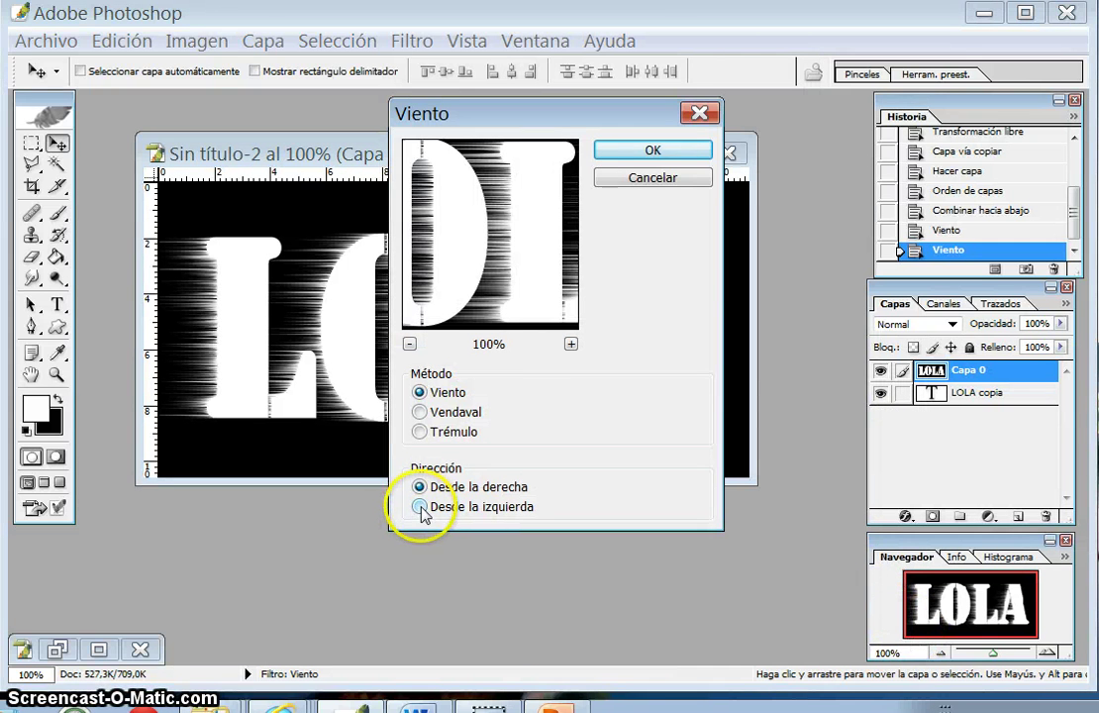
pyautogui.click(420, 506)
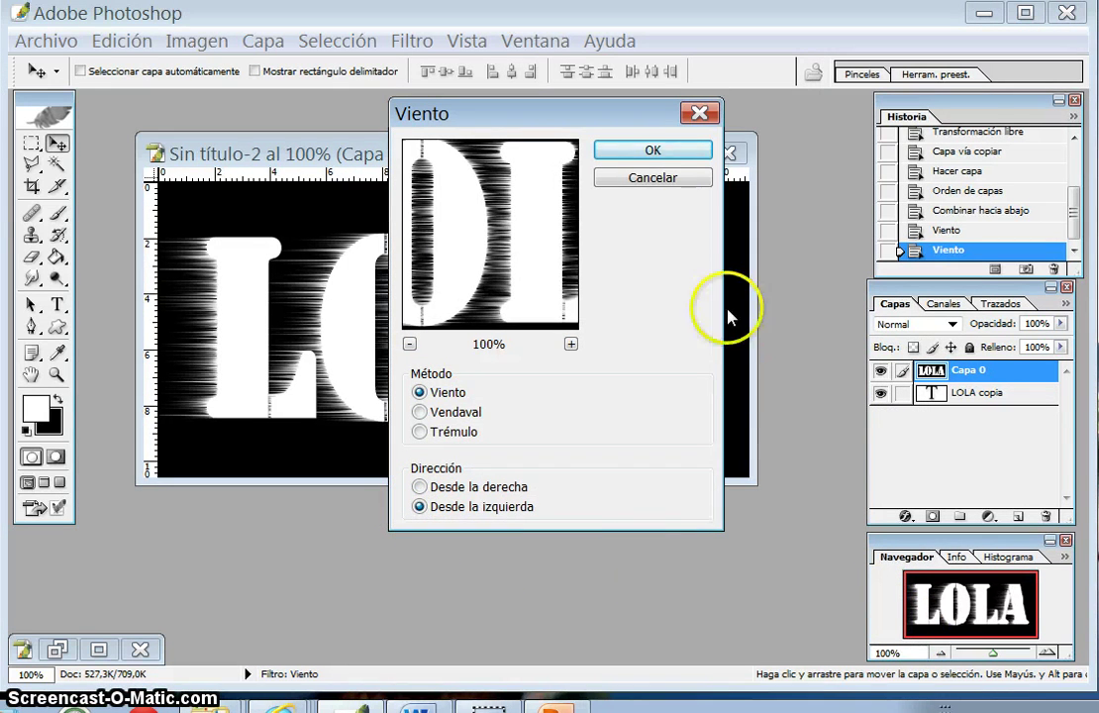
pyautogui.click(682, 151)
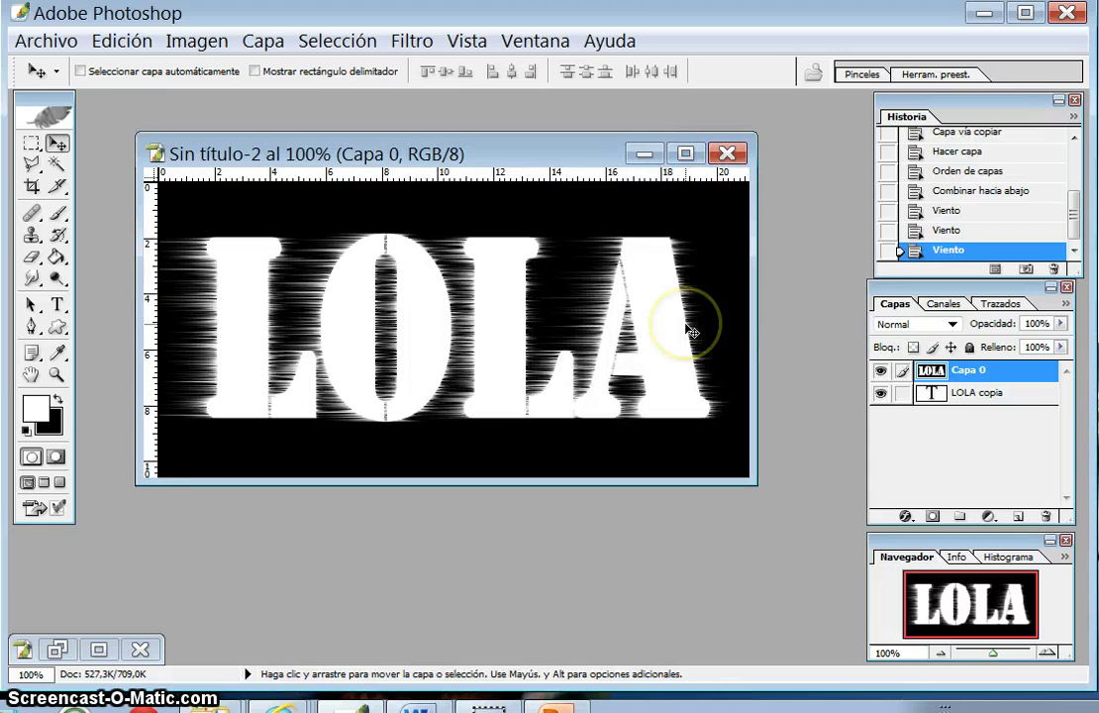
pyautogui.hotkey('ctrl', 'f')
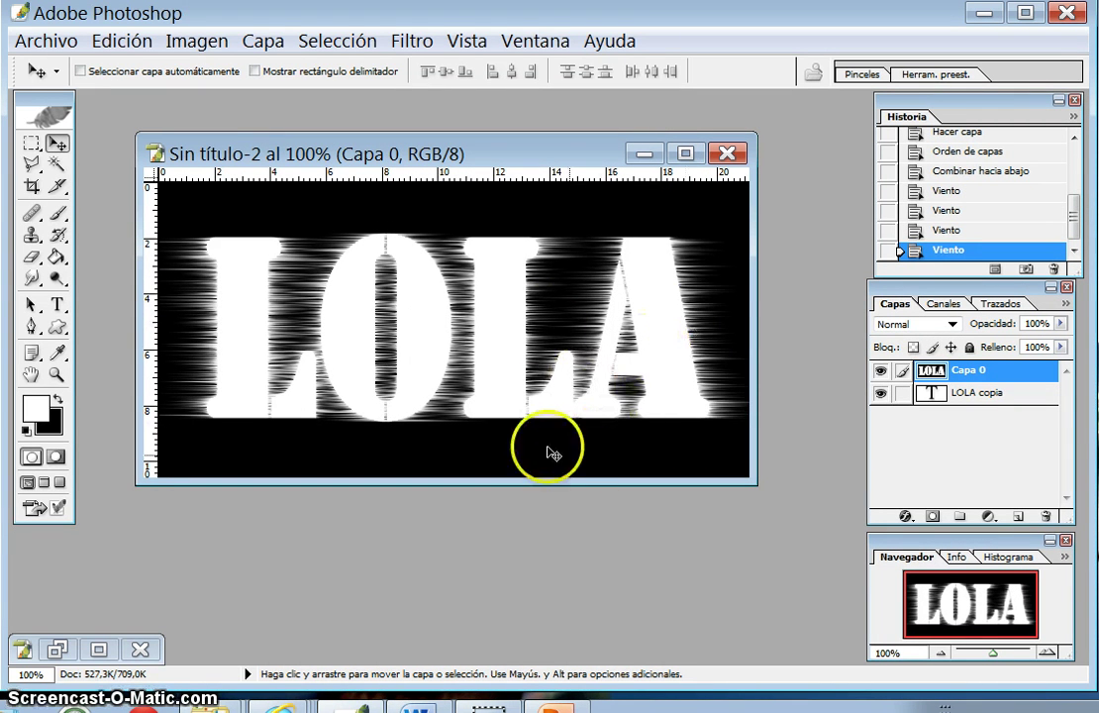
pyautogui.click(585, 158)
pyautogui.moveTo(585, 158); pyautogui.dragTo(584, 159)
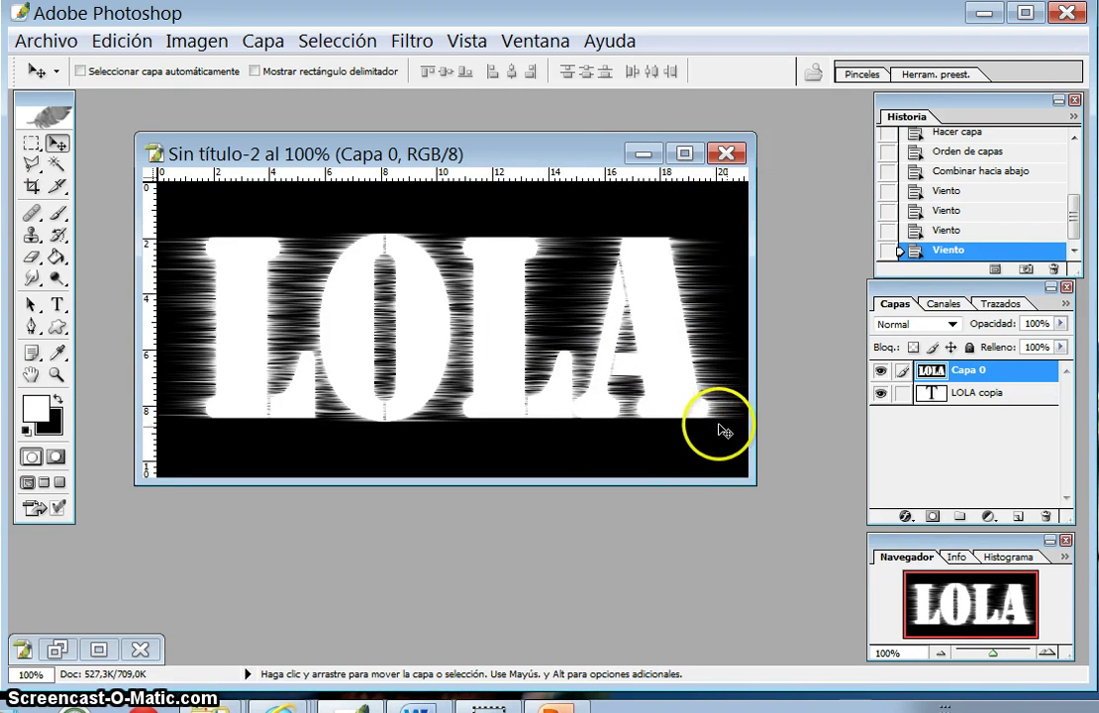
# Apply Nubes de diferencia to Capa 0, turning the streaked letters into grey clouds
pyautogui.click(414, 40)
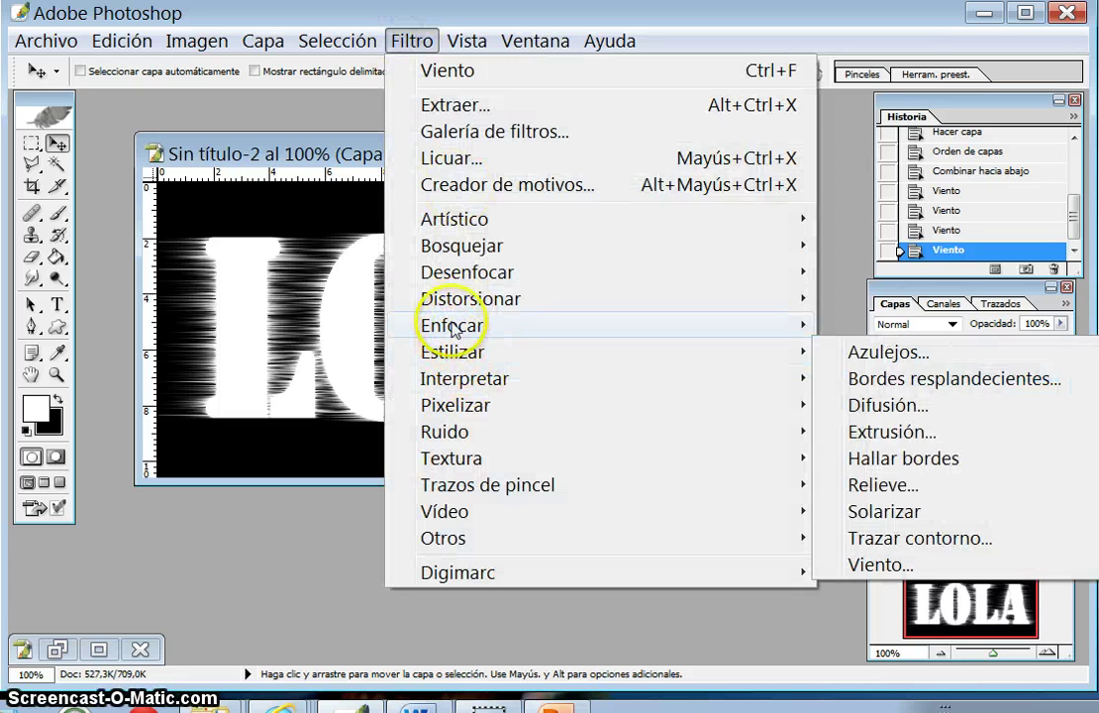
pyautogui.moveTo(464, 378)
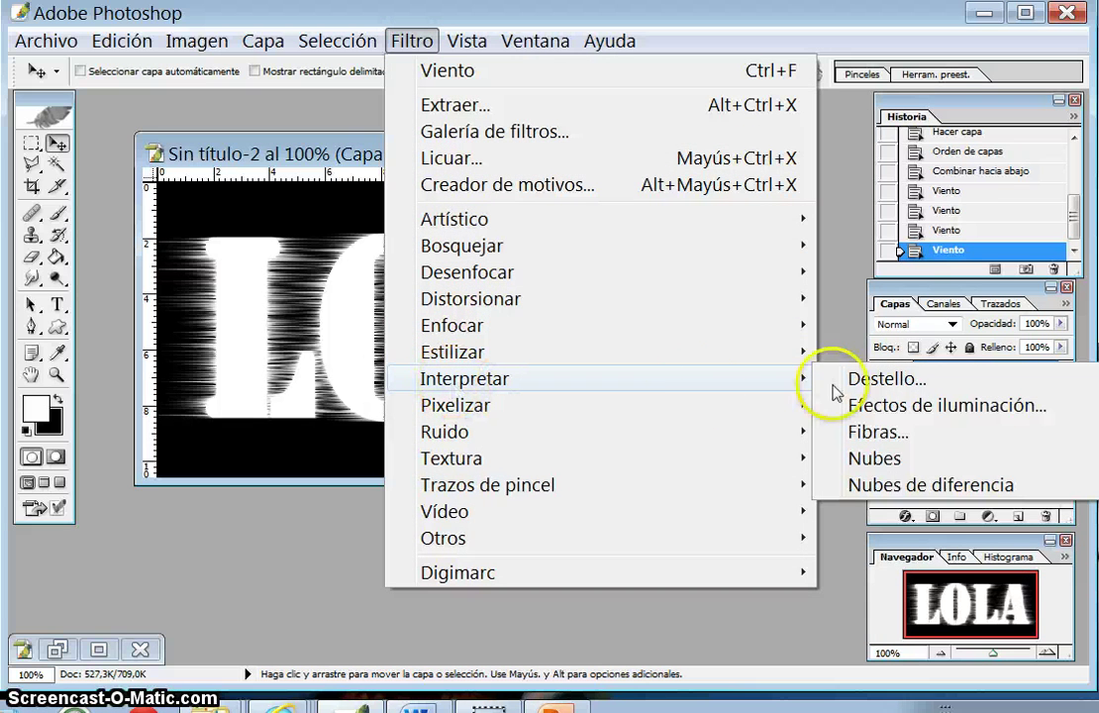
pyautogui.click(853, 486)
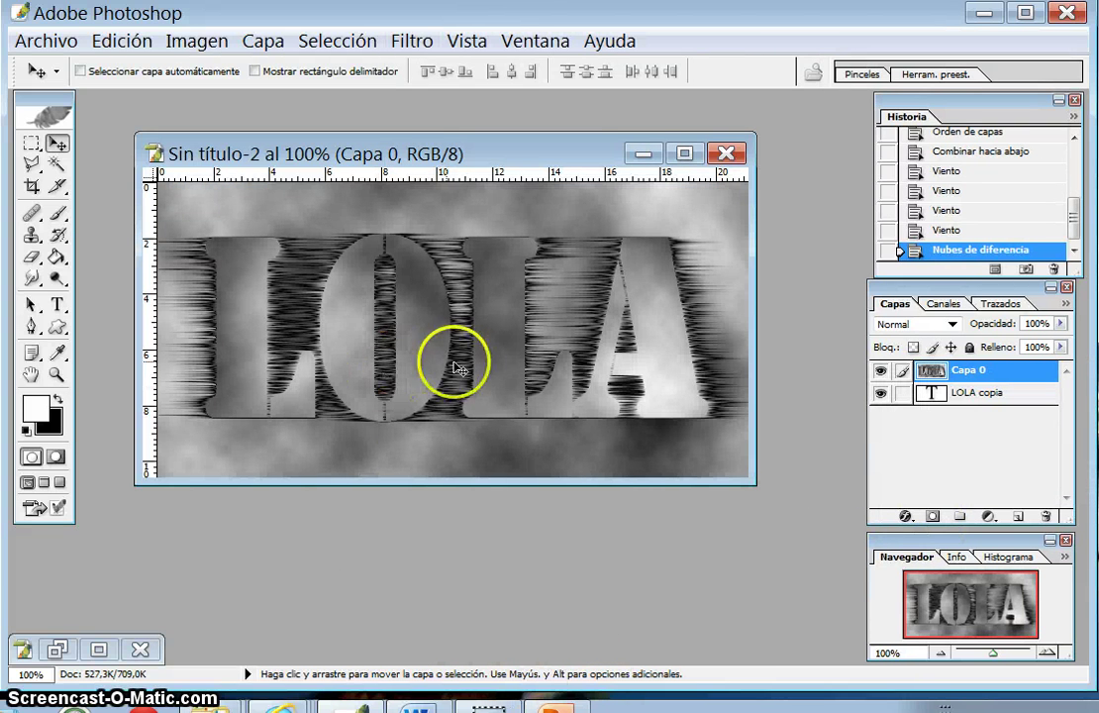
pyautogui.moveTo(456, 368); pyautogui.dragTo(531, 406)
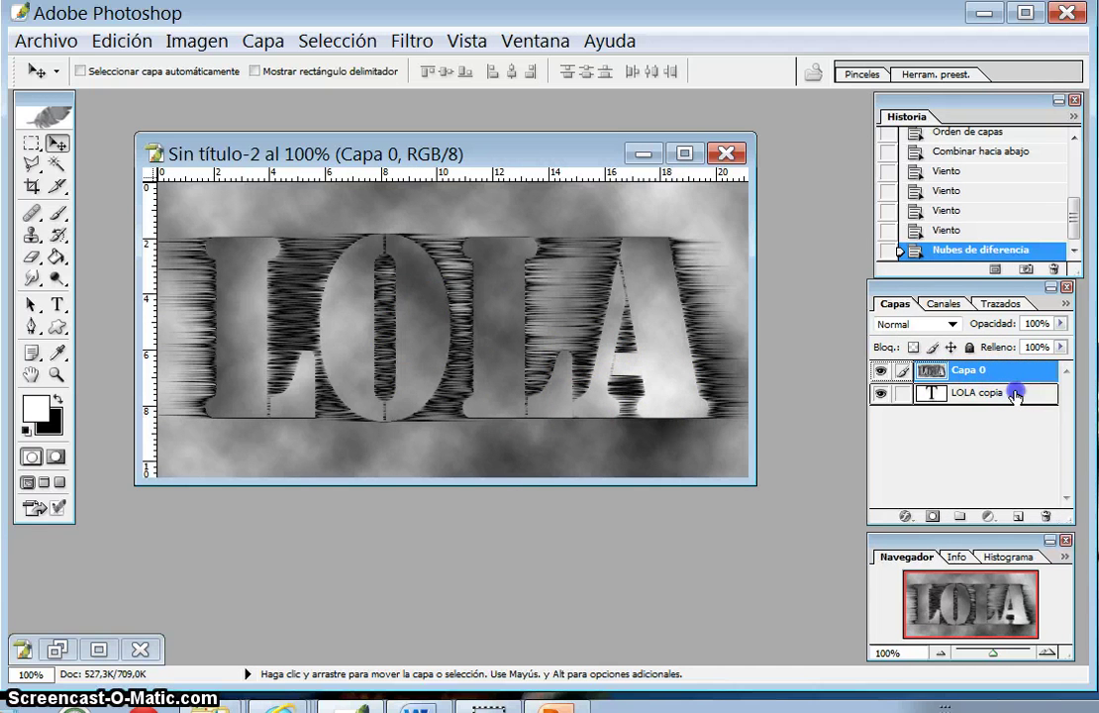
# Put Capa 0 beneath LOLA copia and nudge the white LOLA copia text slightly left
pyautogui.moveTo(998, 374); pyautogui.dragTo(996, 396)
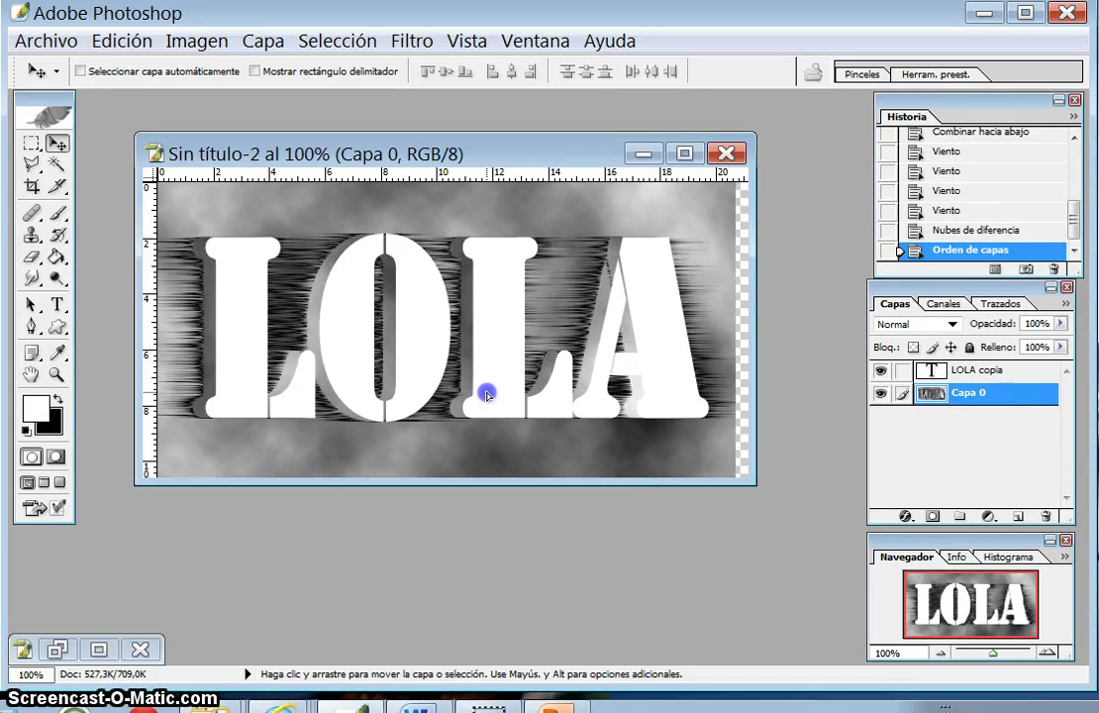
pyautogui.moveTo(503, 398); pyautogui.dragTo(504, 393)
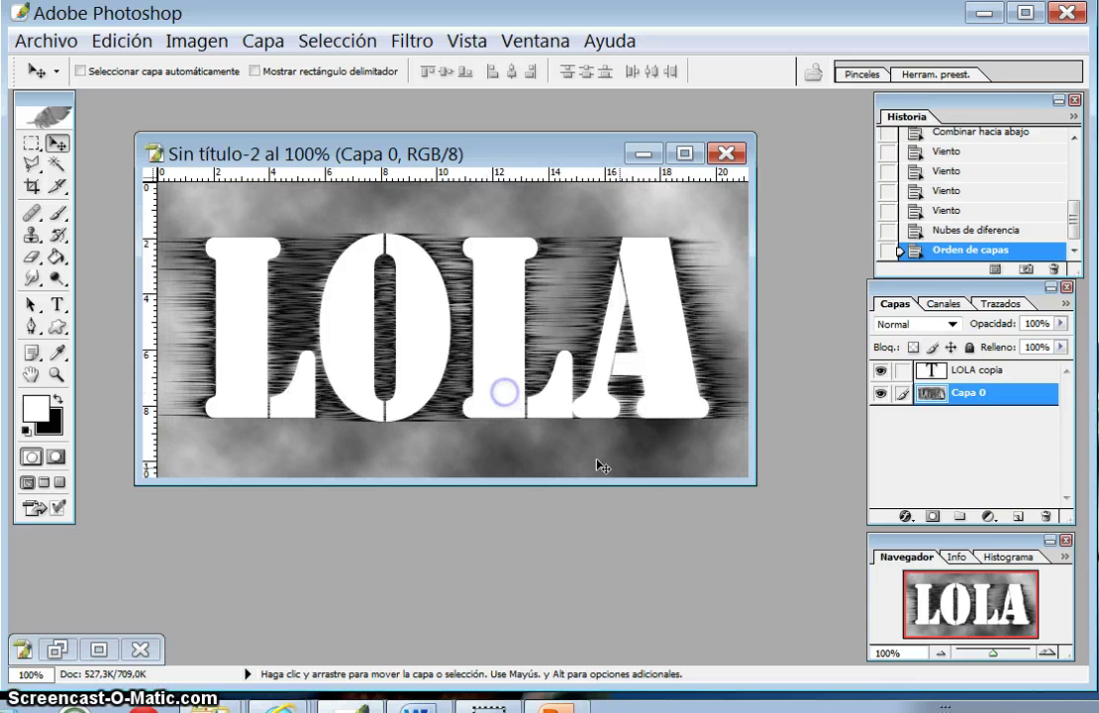
pyautogui.click(1002, 370)
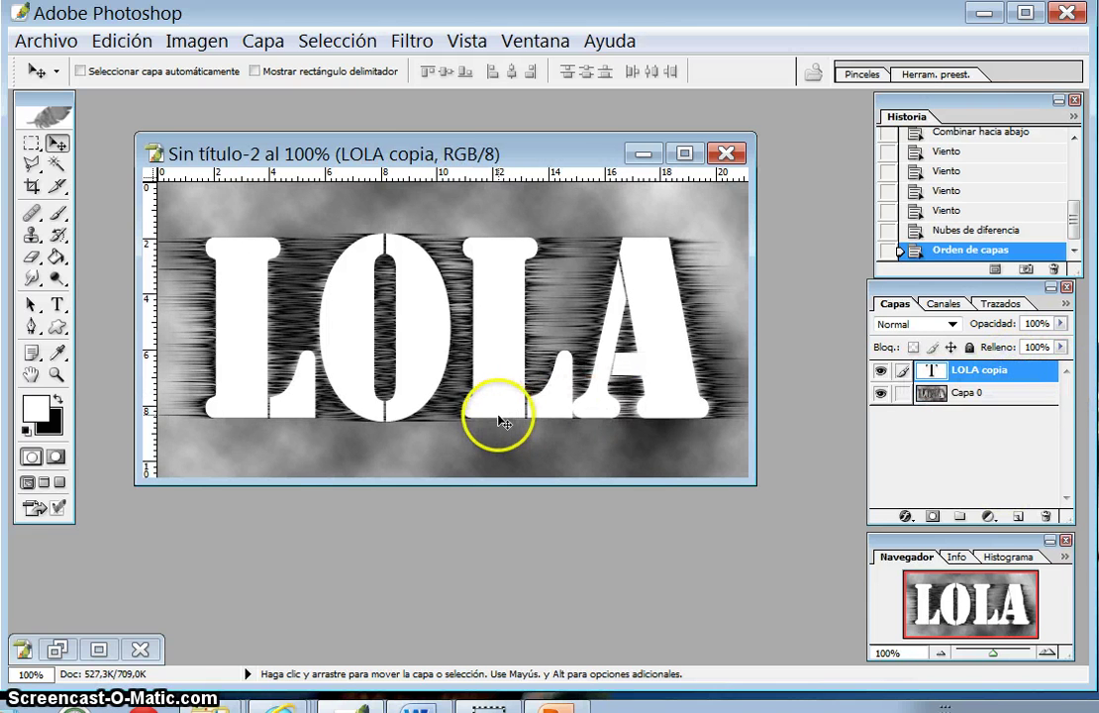
pyautogui.moveTo(498, 412); pyautogui.dragTo(485, 415)
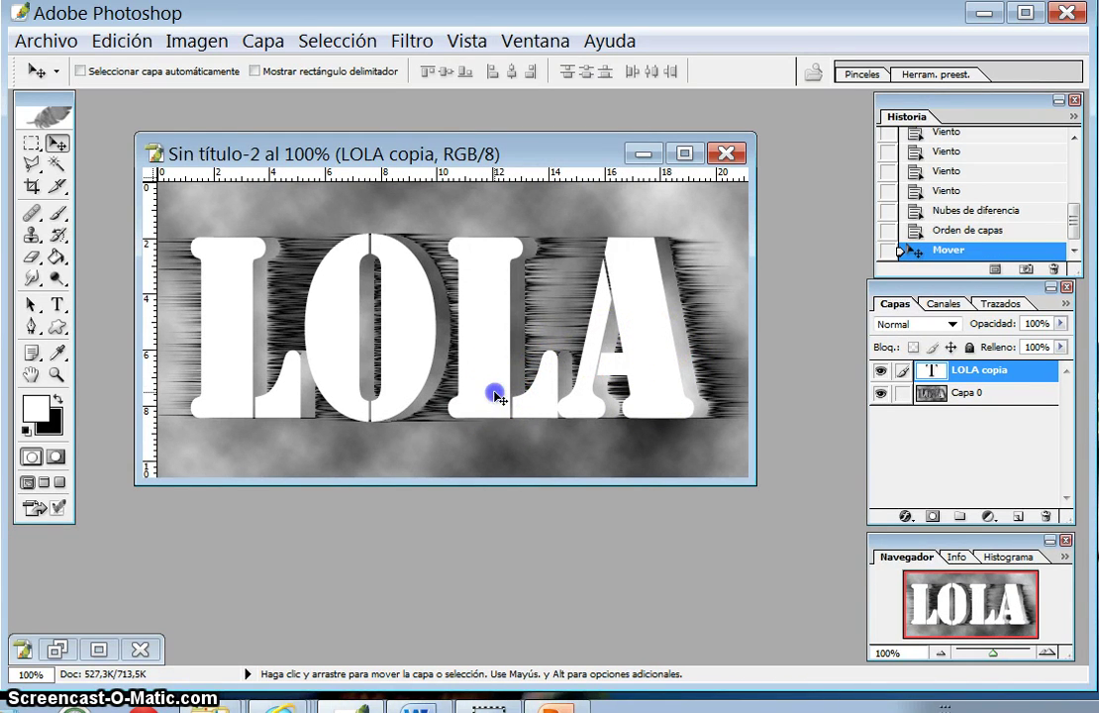
pyautogui.click(532, 420)
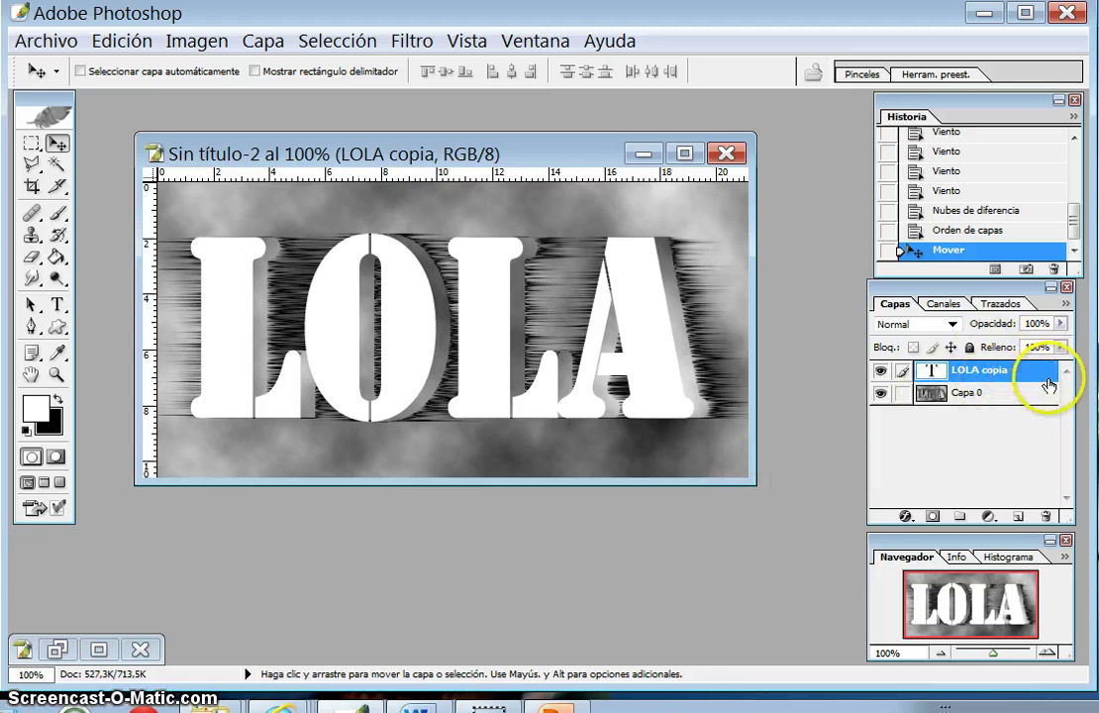
# Lower the LOLA copia layer's opacity to 73%
pyautogui.click(1060, 324)
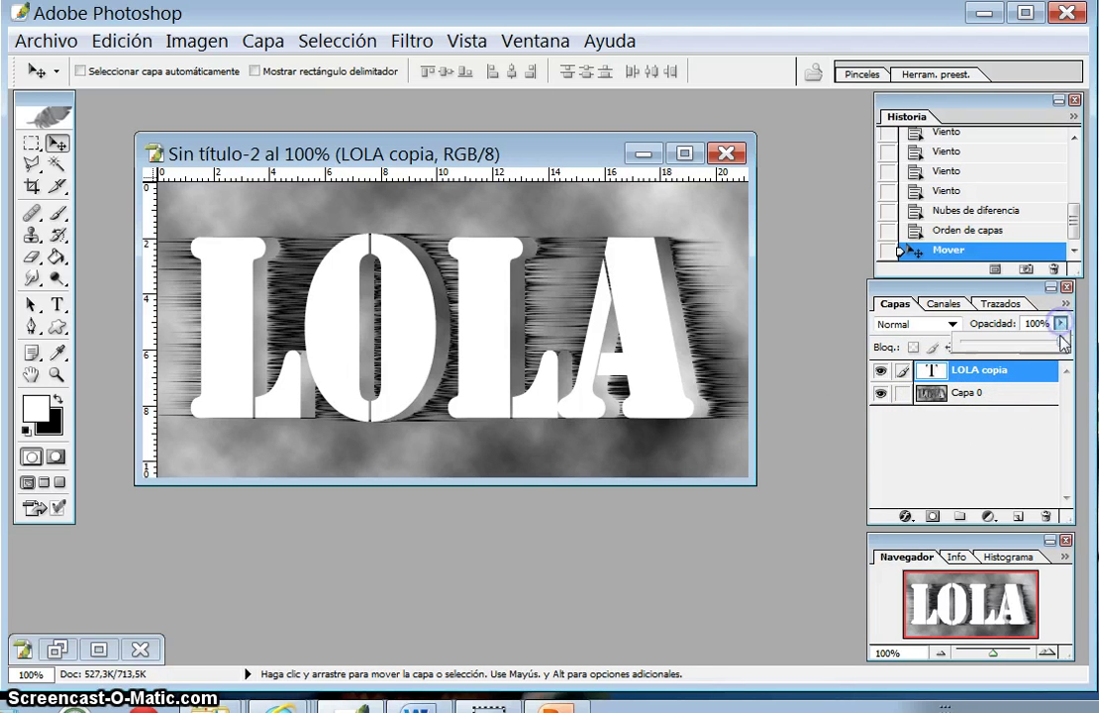
pyautogui.moveTo(1060, 341); pyautogui.dragTo(1045, 341)
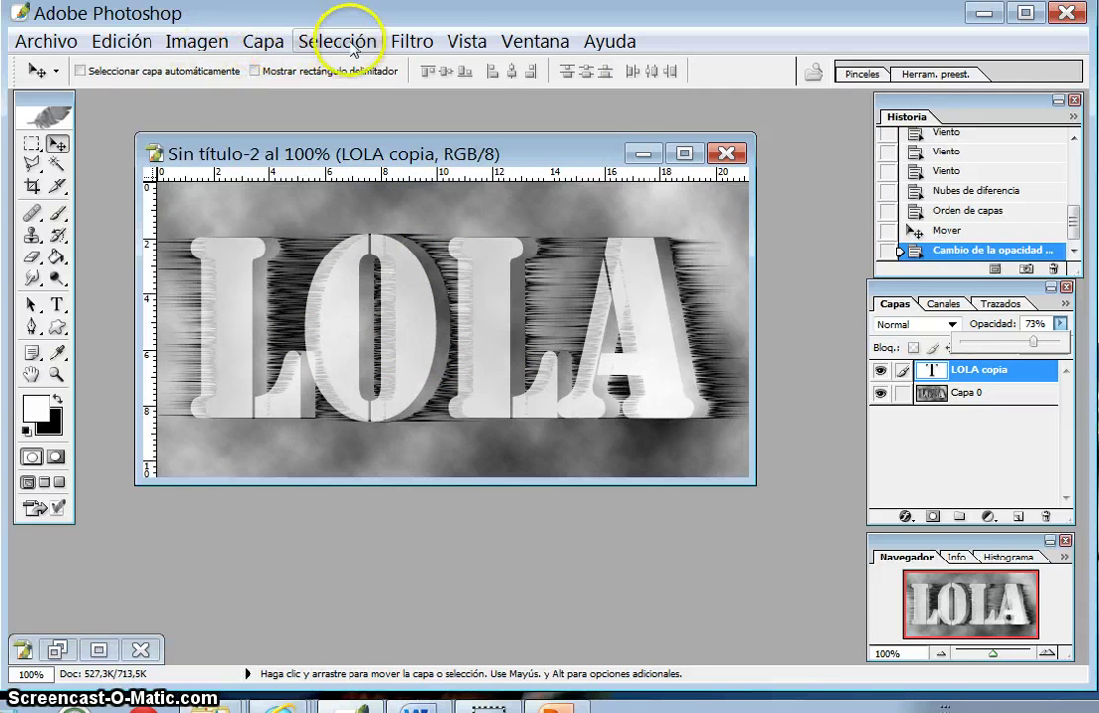
pyautogui.click(408, 39)
pyautogui.click(408, 40)
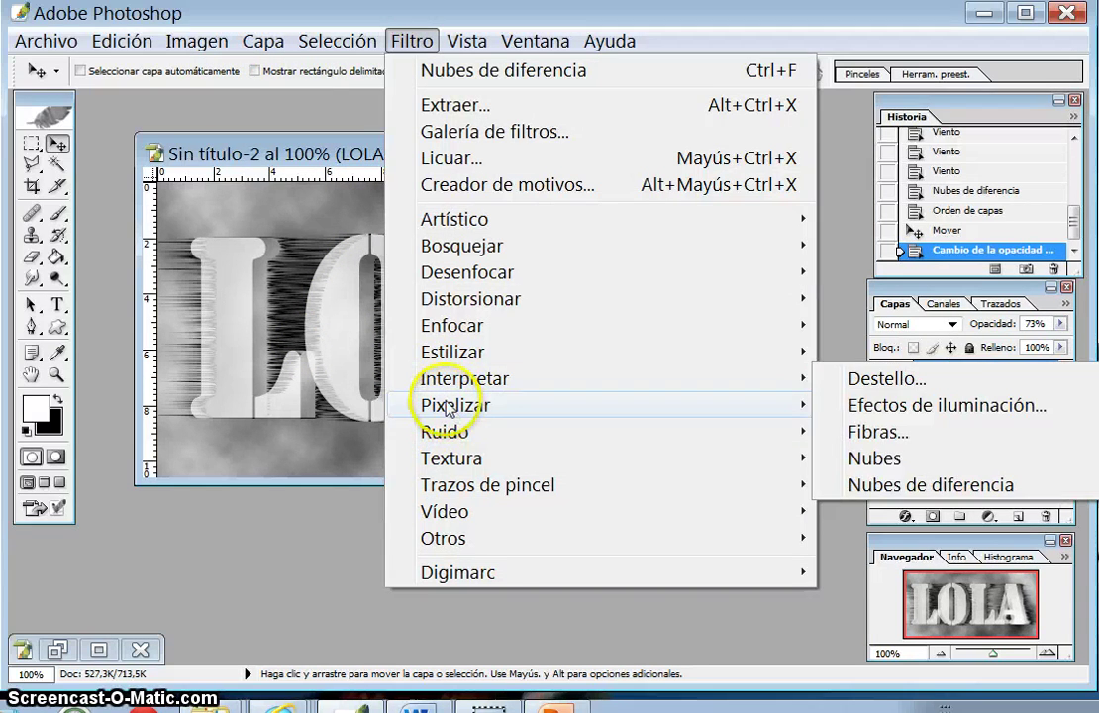
pyautogui.moveTo(452, 351)
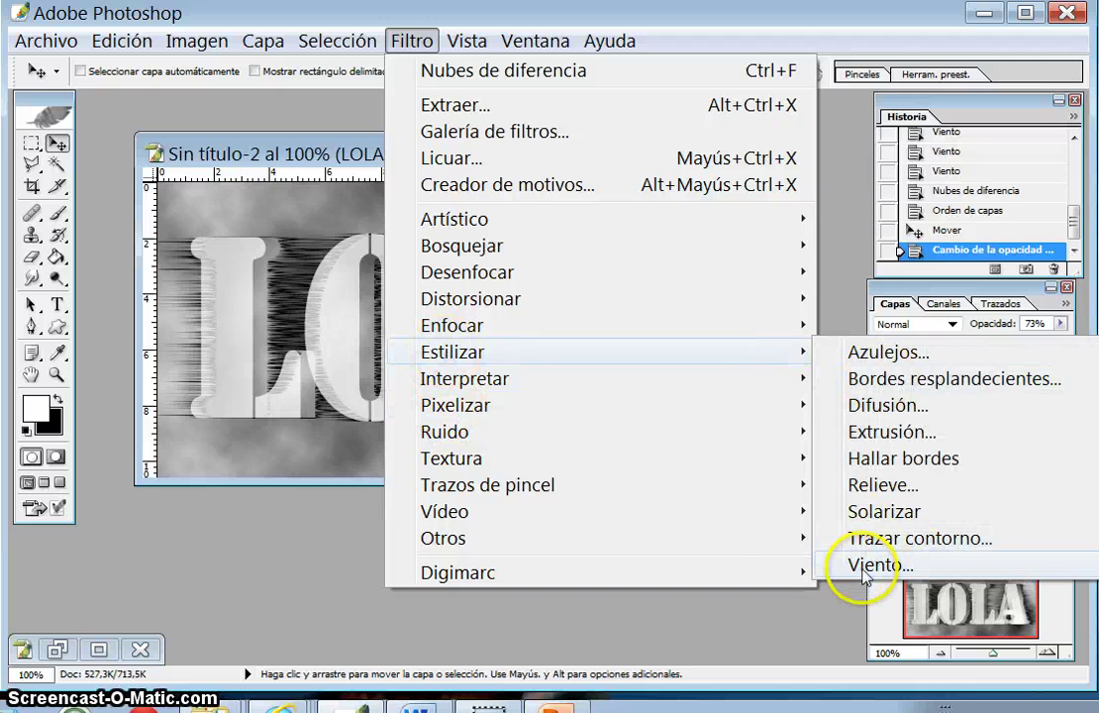
# Rasterize LOLA copia and apply the Viento wind filter from the left to it
pyautogui.click(861, 564)
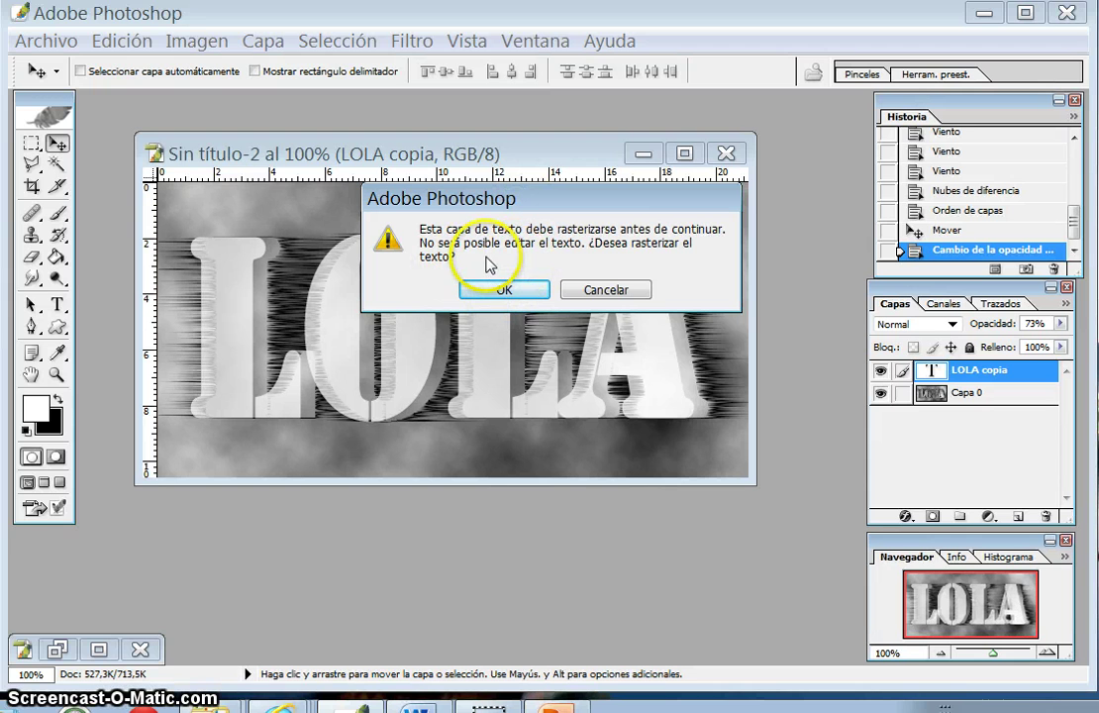
pyautogui.click(531, 299)
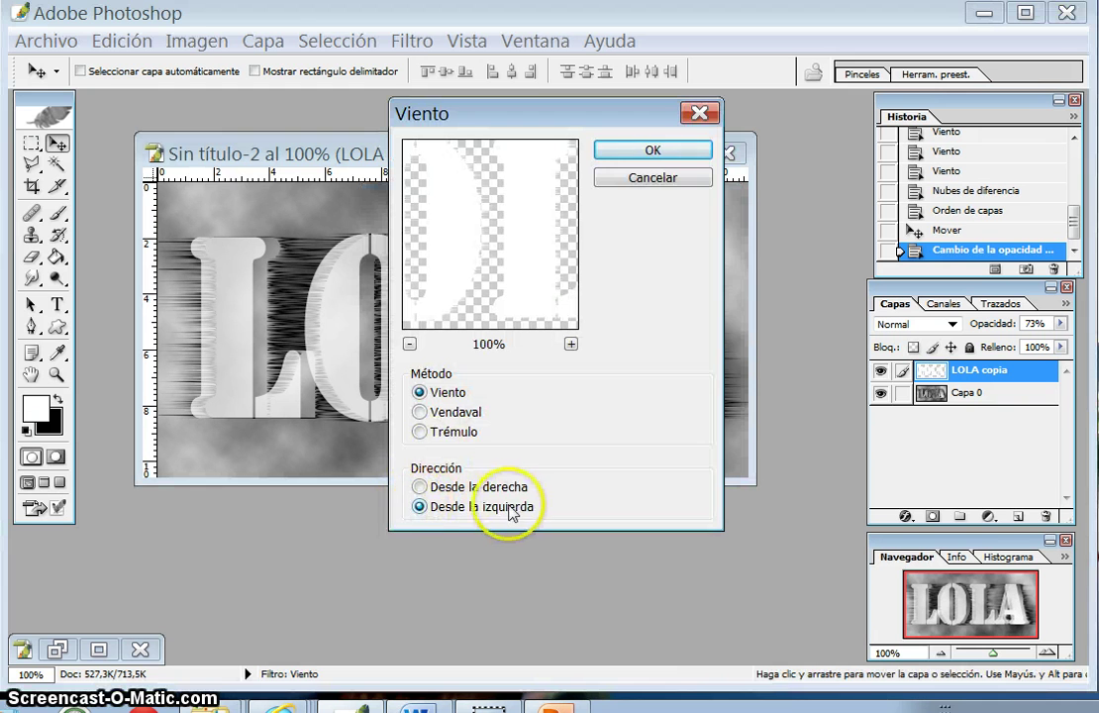
pyautogui.click(682, 152)
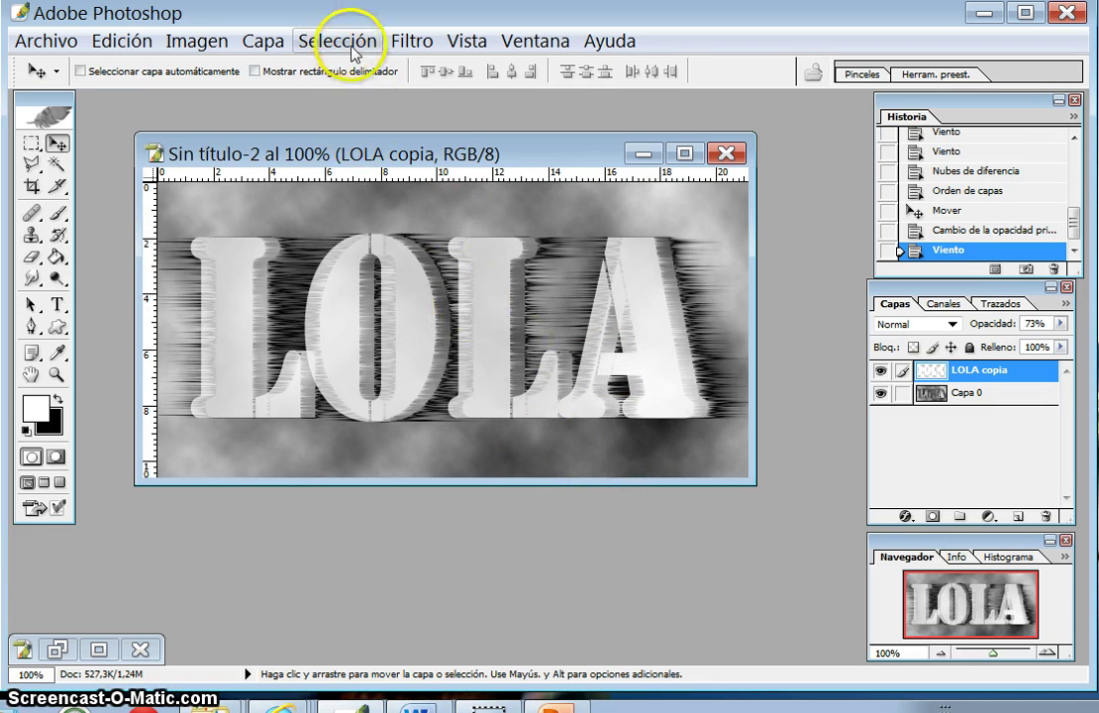
pyautogui.click(406, 42)
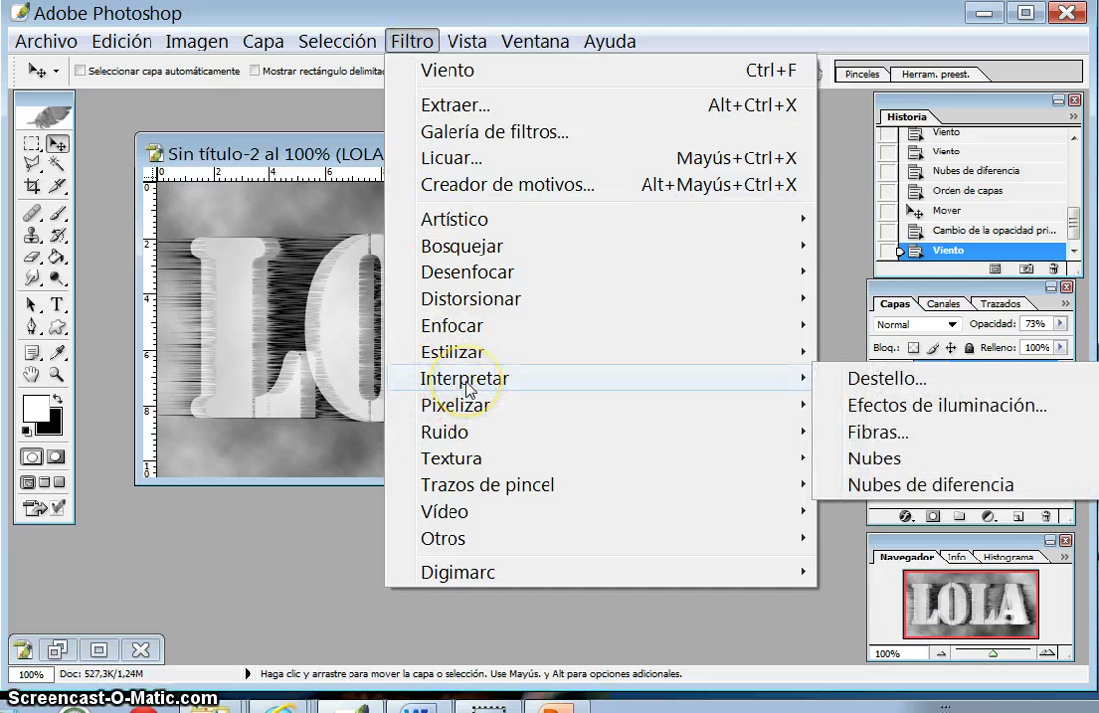
pyautogui.moveTo(452, 351)
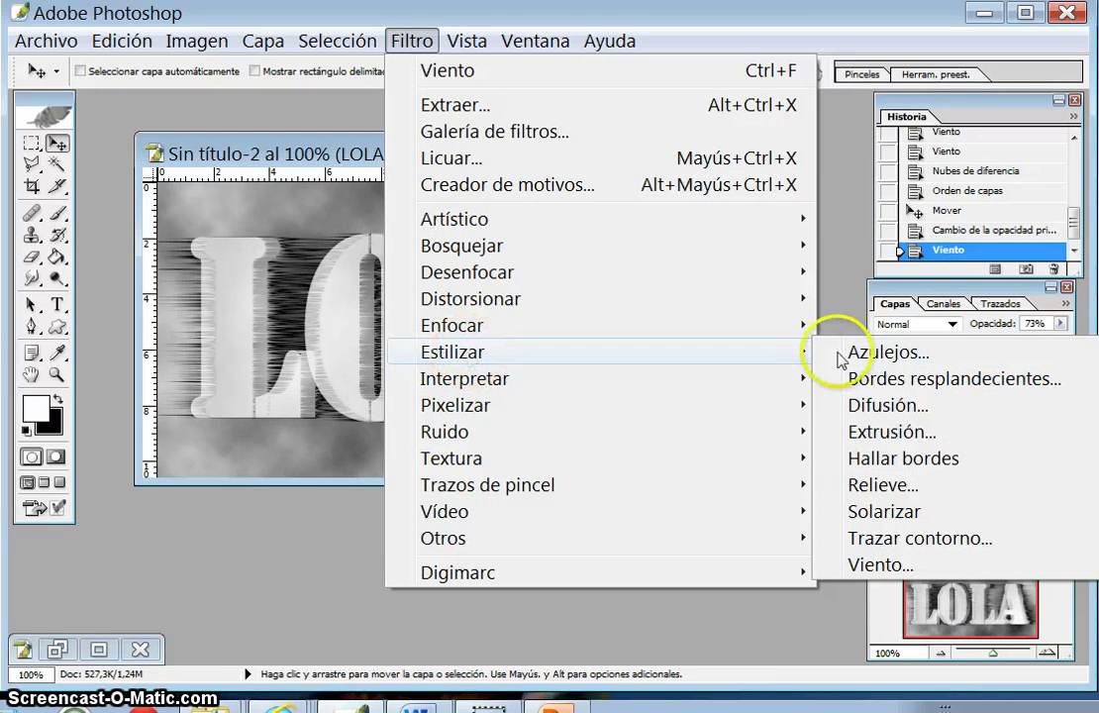
# Apply Extrude to the LOLA copy: 2-pixel cubes, depth 40, level-based, solid front faces
pyautogui.click(888, 431)
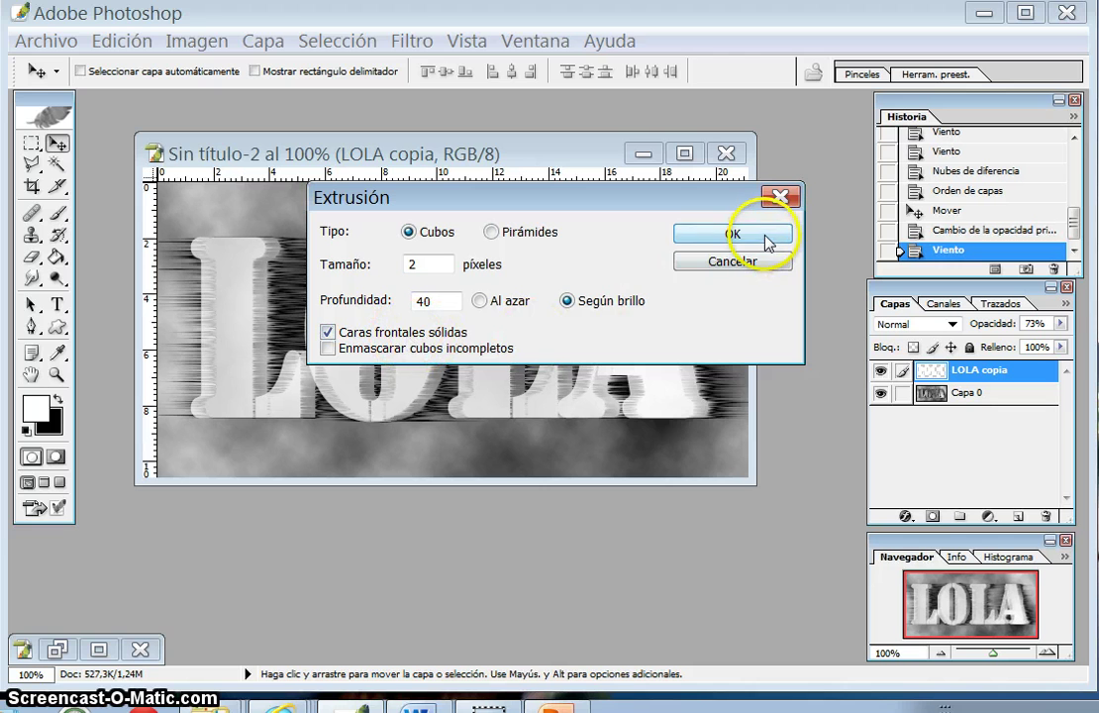
pyautogui.click(768, 236)
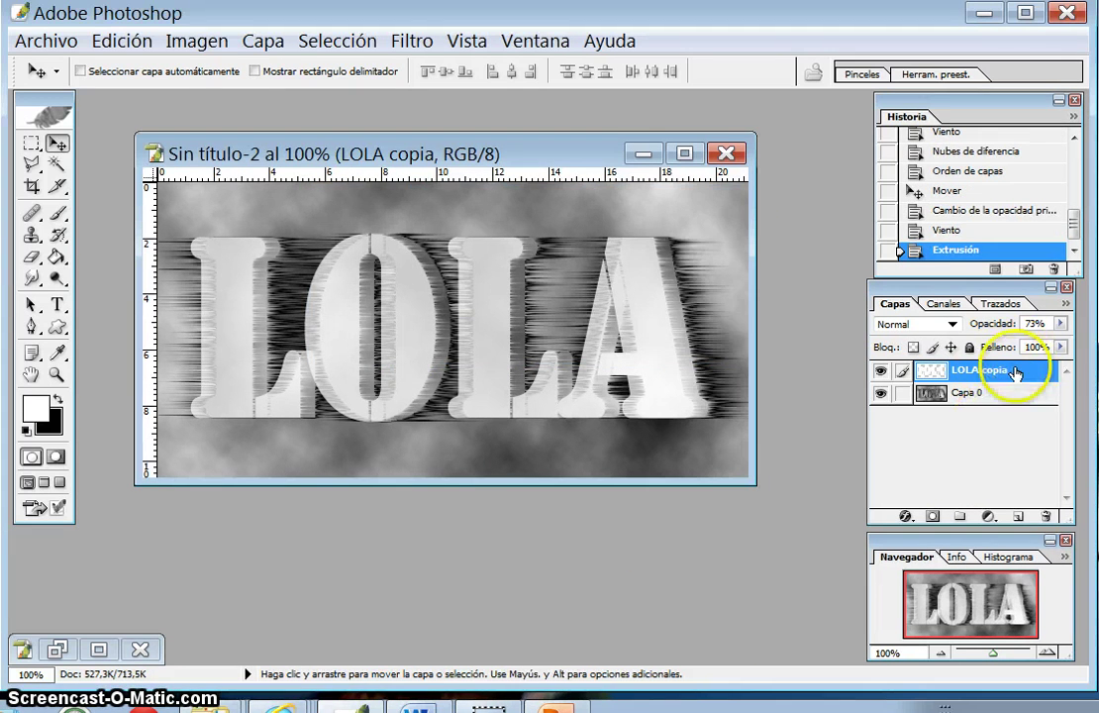
# Merge the LOLA copia layer down into Capa 0 and invert the image's tones
pyautogui.click(263, 41)
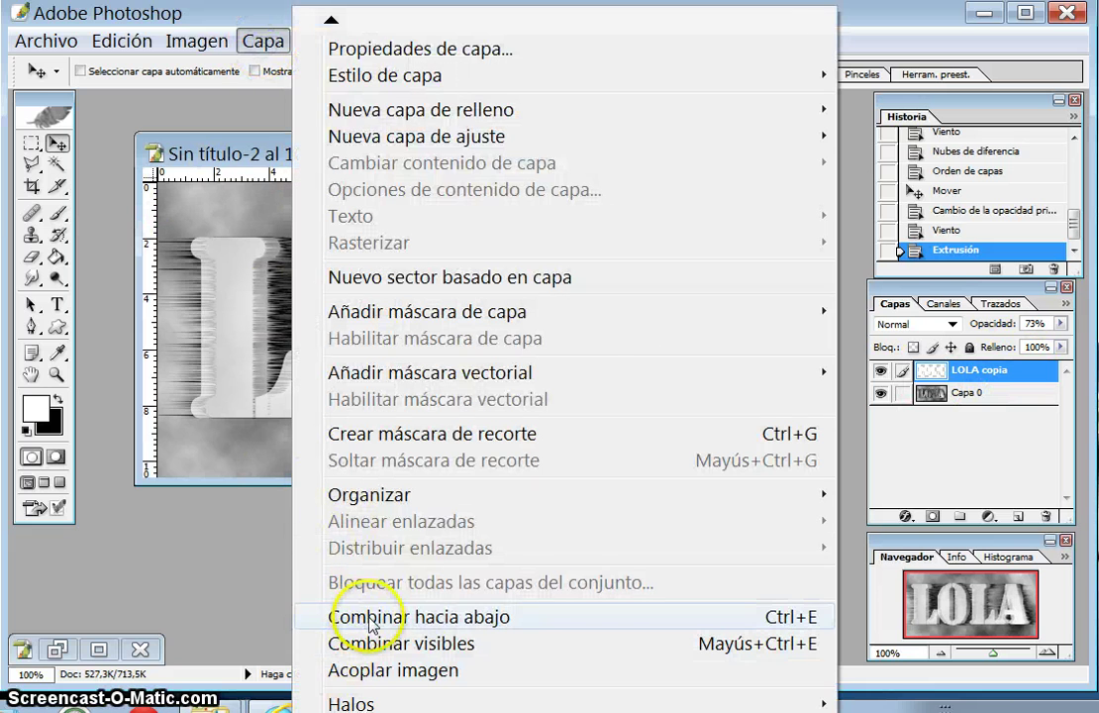
pyautogui.click(331, 616)
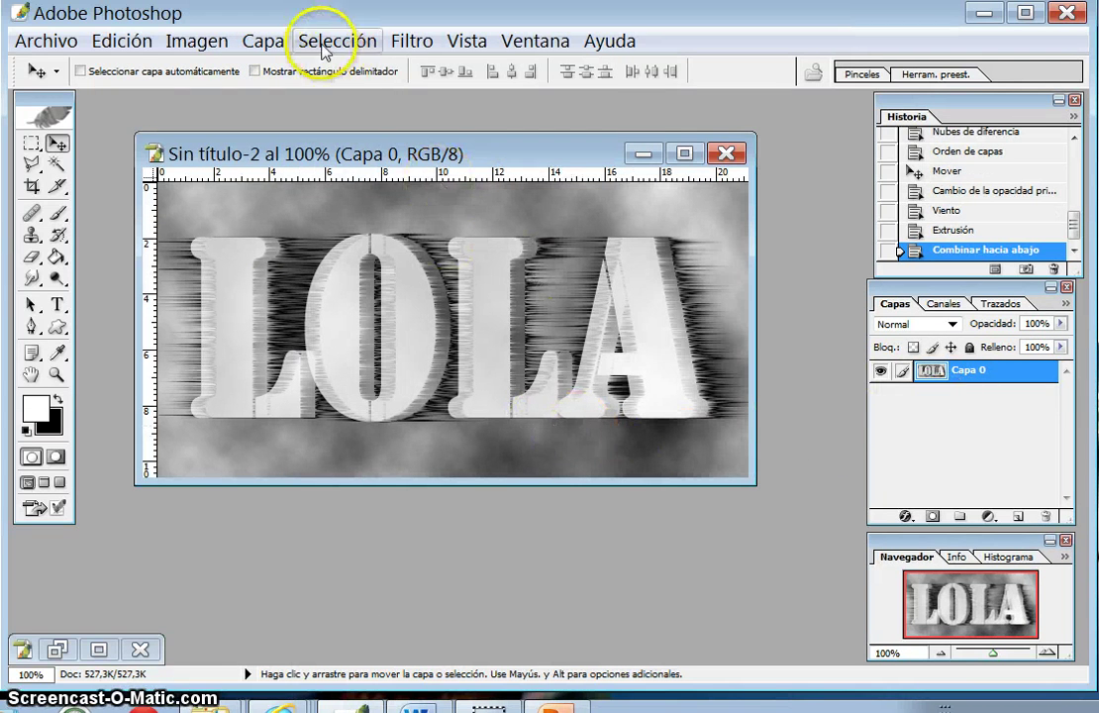
pyautogui.click(197, 41)
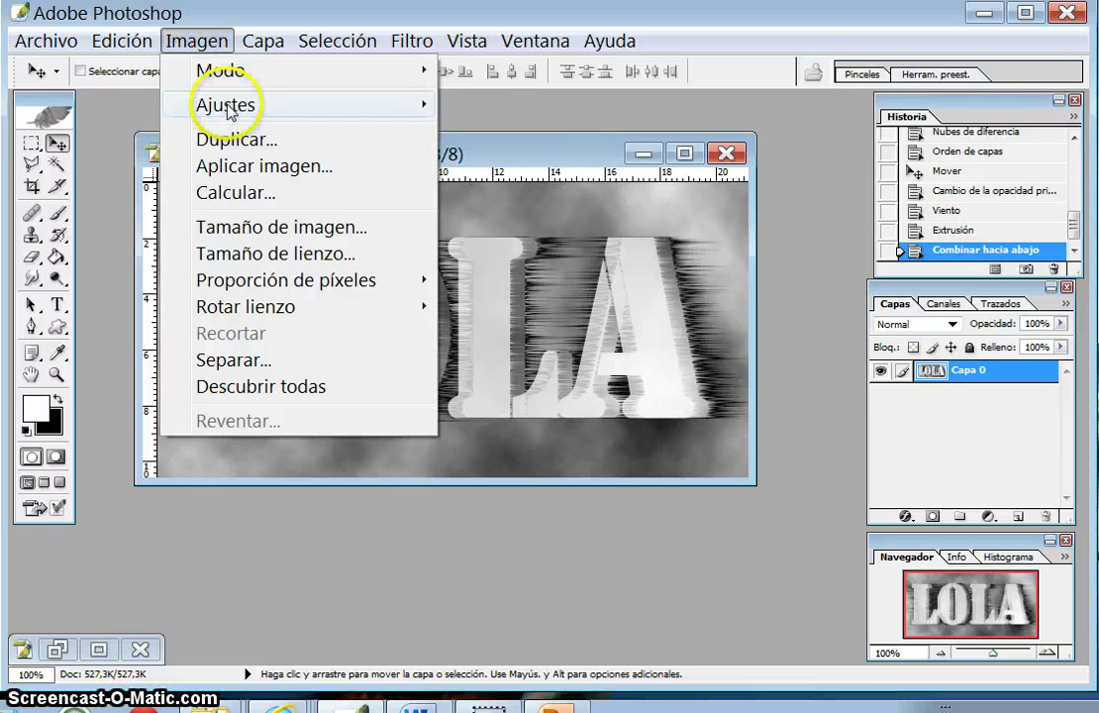
pyautogui.moveTo(226, 105)
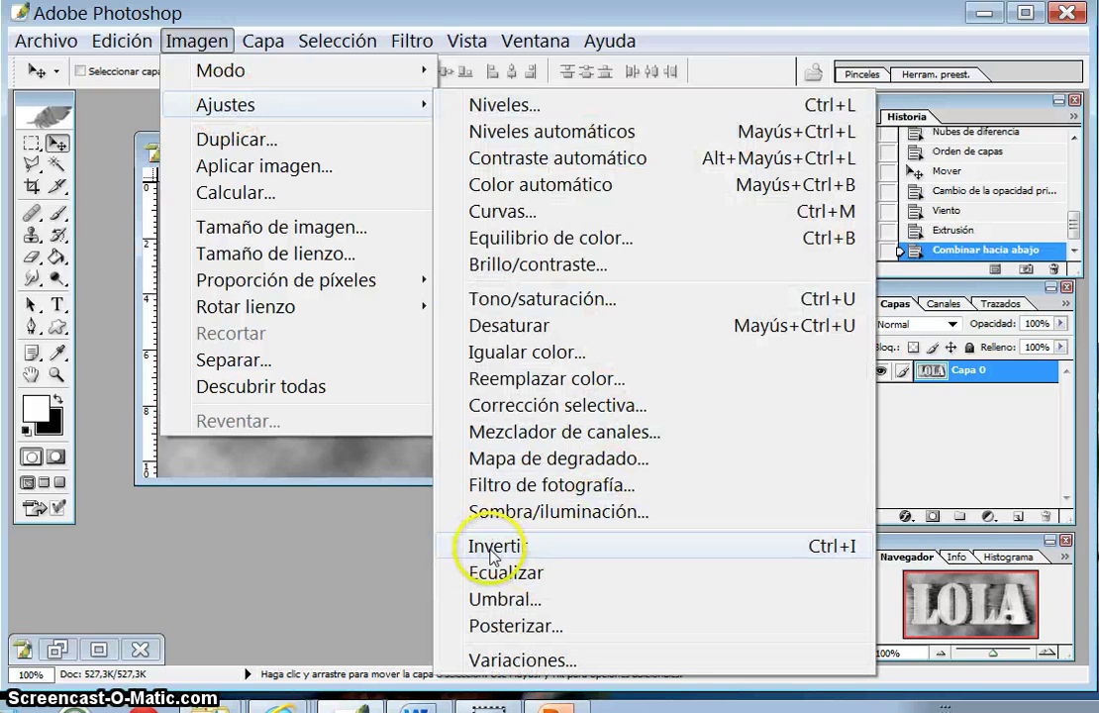
pyautogui.click(485, 546)
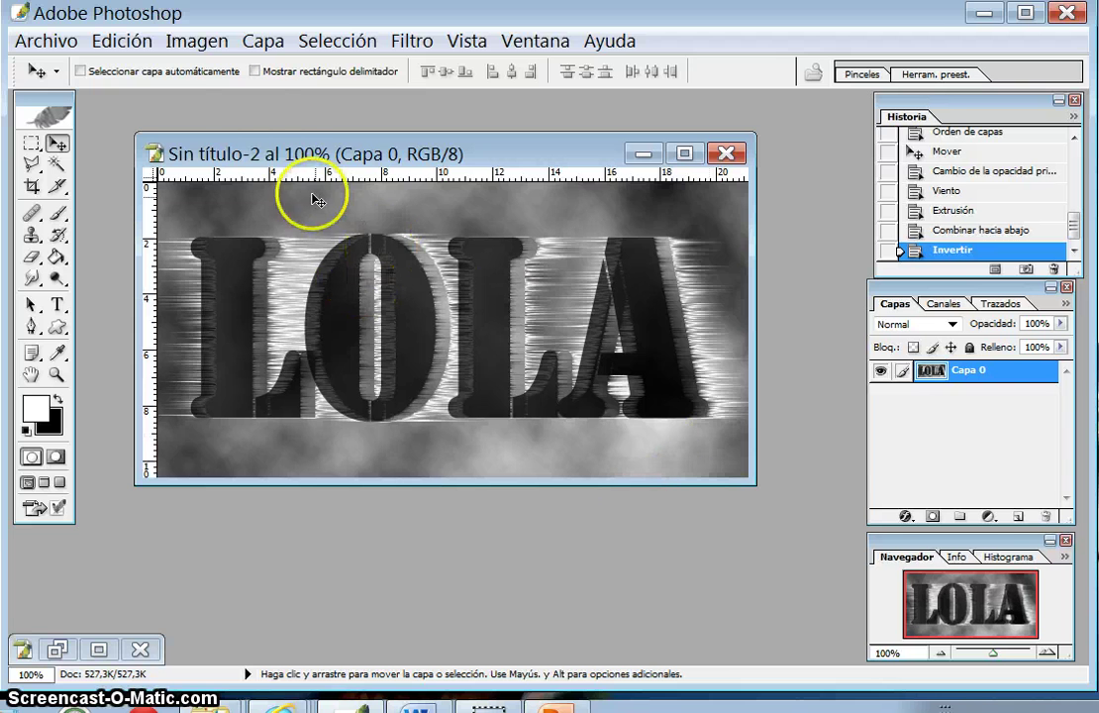
pyautogui.click(176, 43)
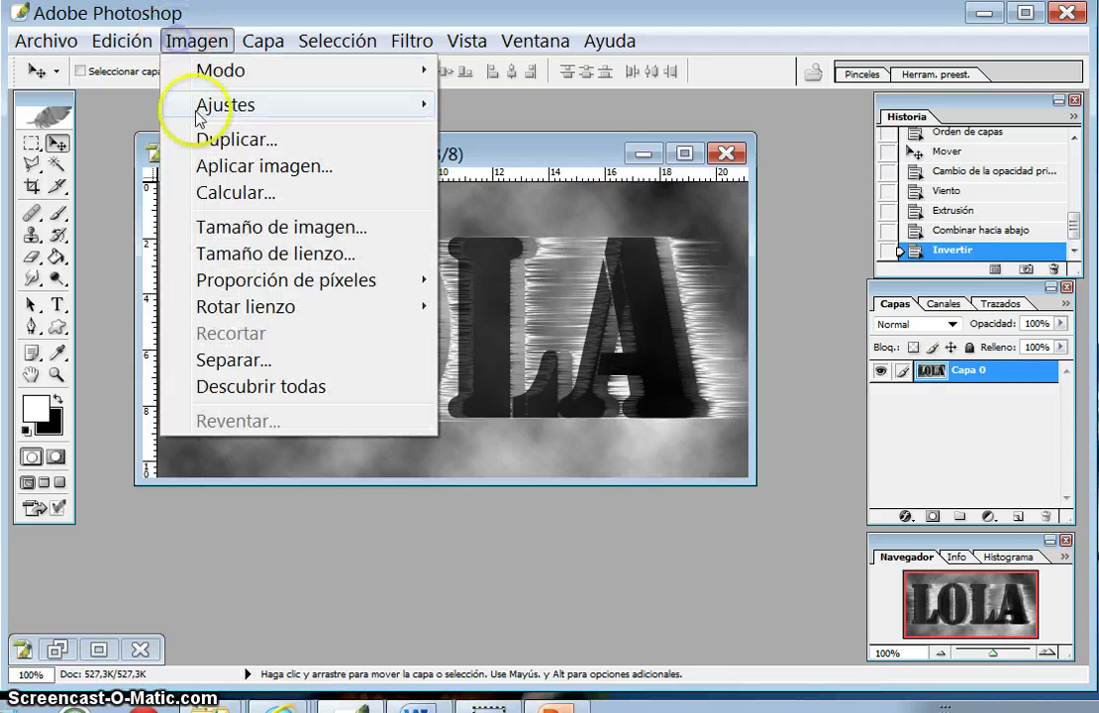
pyautogui.moveTo(225, 105)
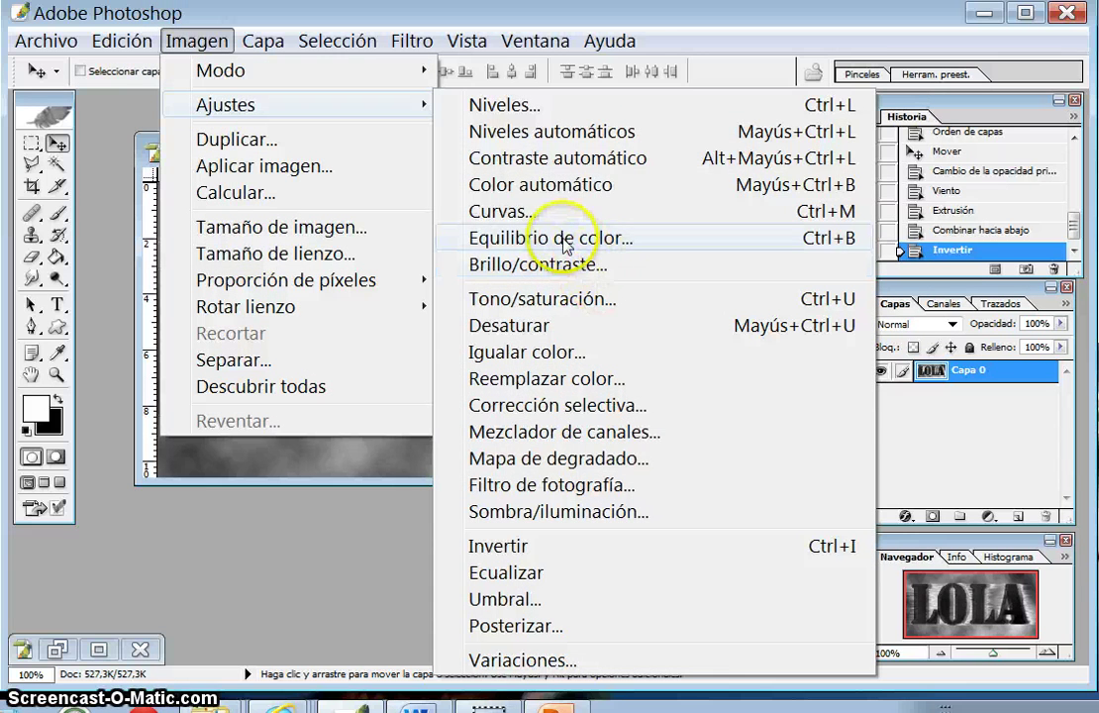
# In Equilibrio de color, set the Sombras levels to +100, 0, −40
pyautogui.click(555, 238)
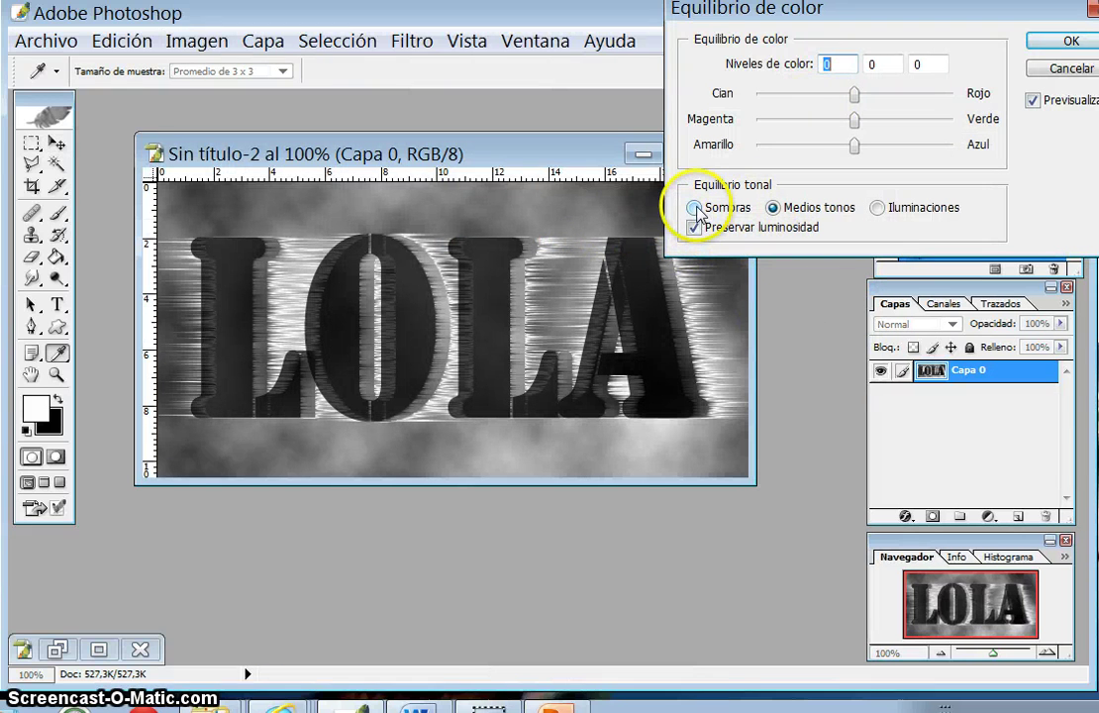
pyautogui.click(695, 208)
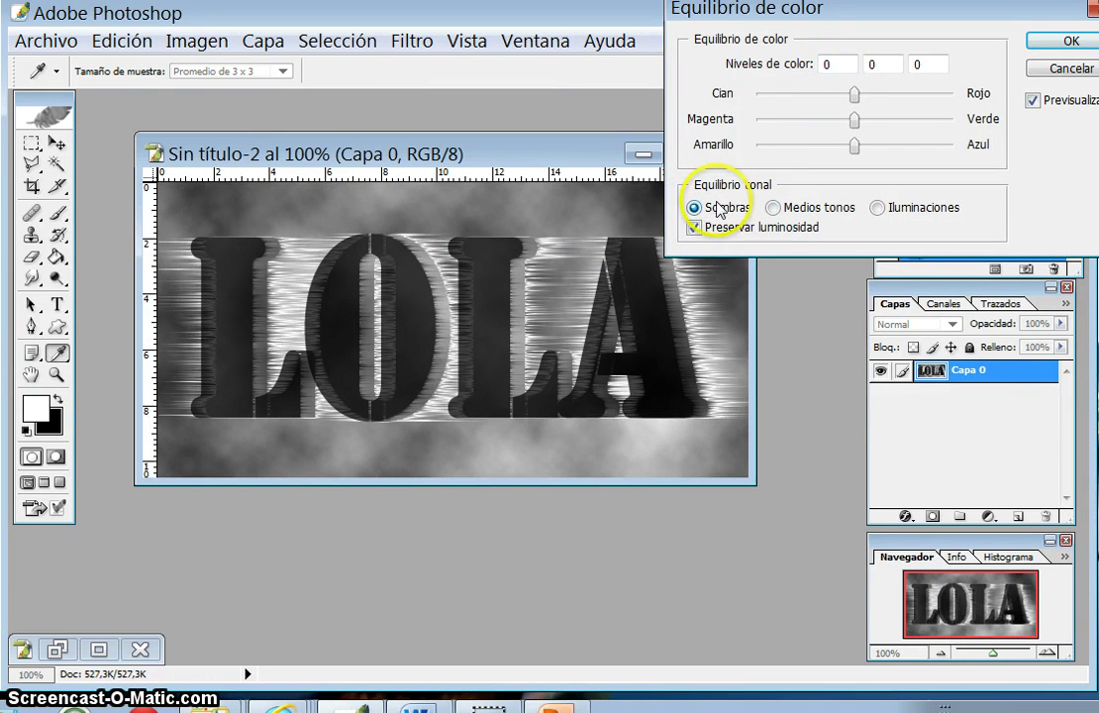
pyautogui.click(829, 64)
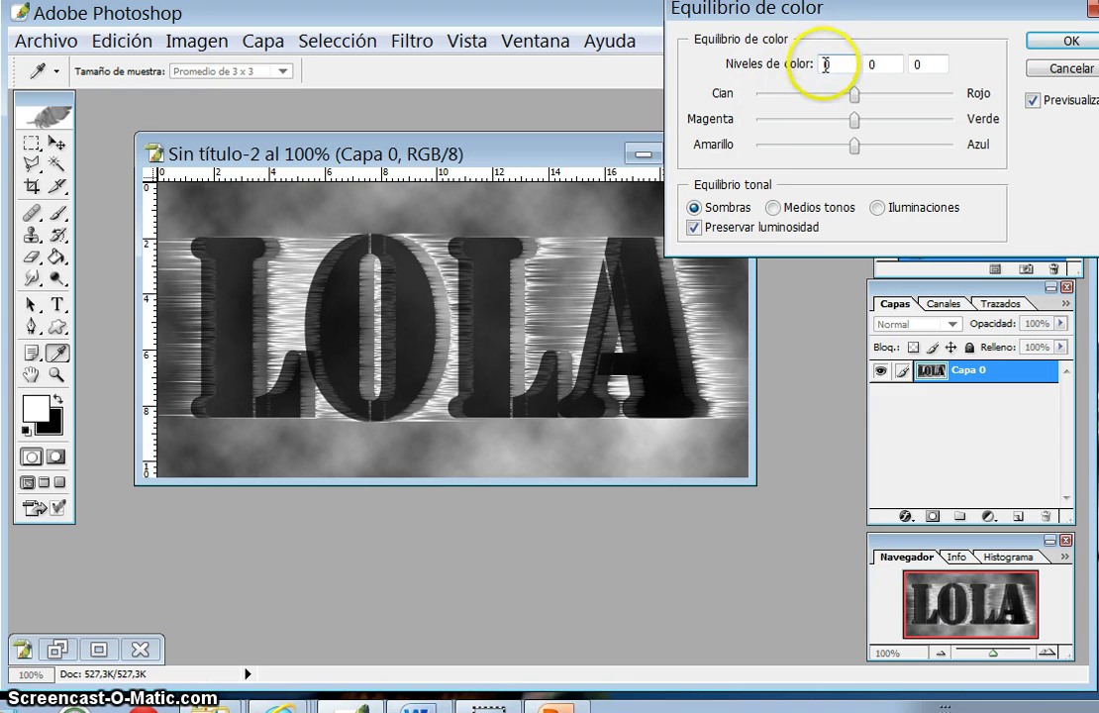
pyautogui.click(826, 63)
pyautogui.write('+1')
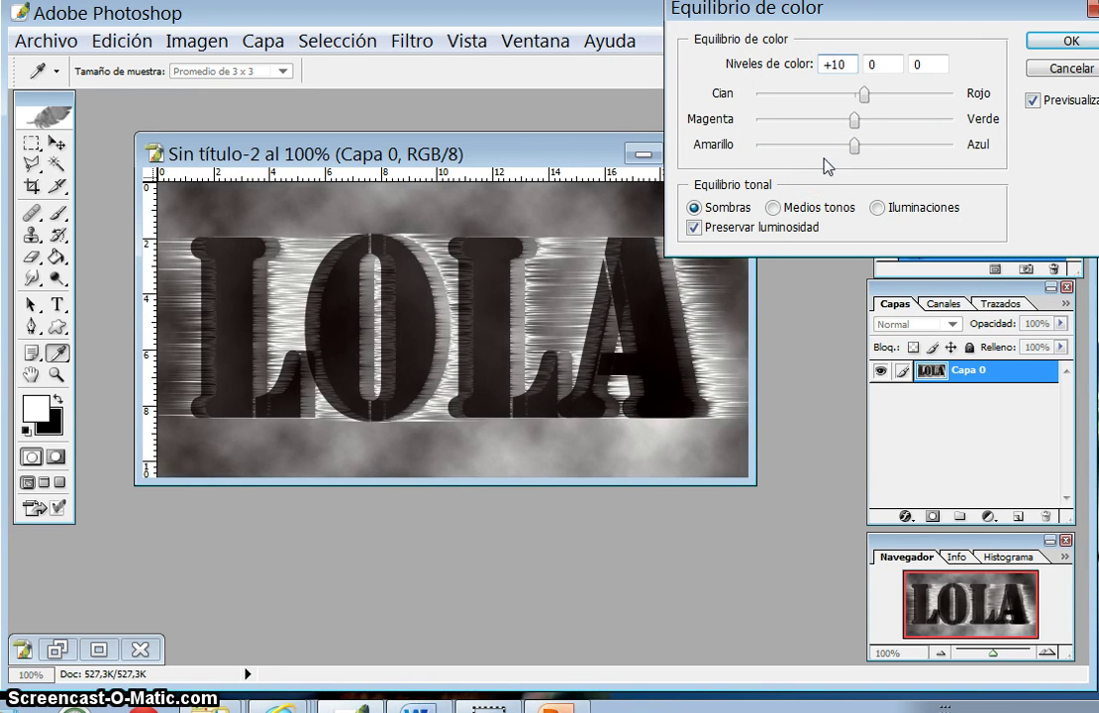
pyautogui.write('0')
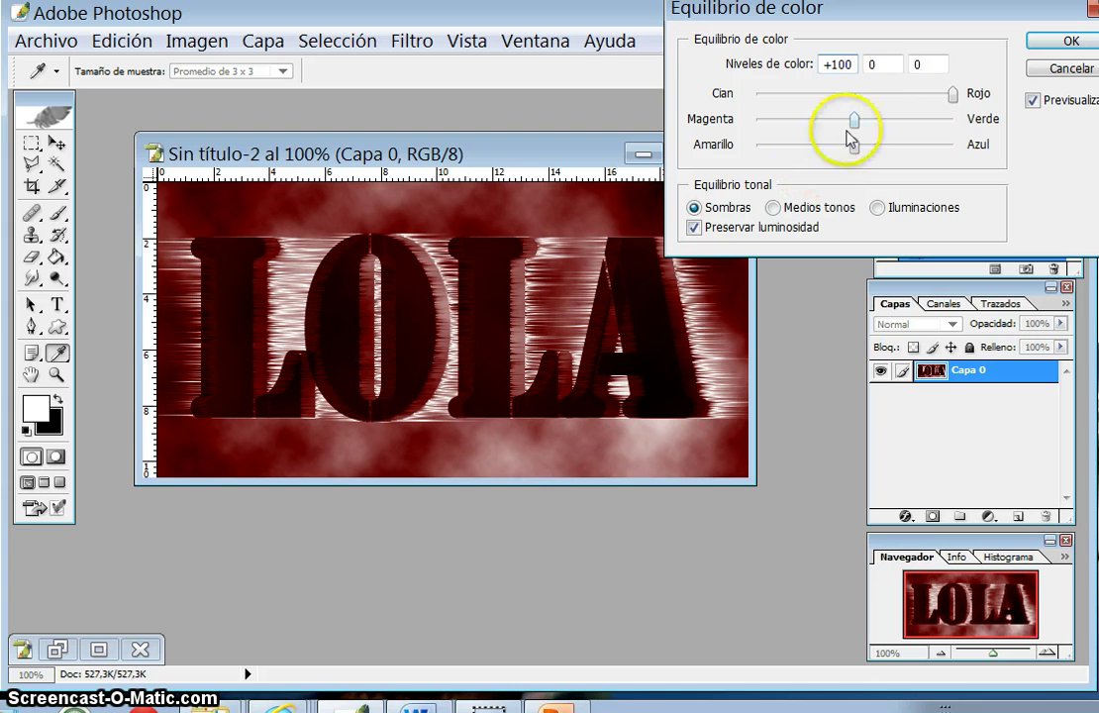
pyautogui.click(871, 65)
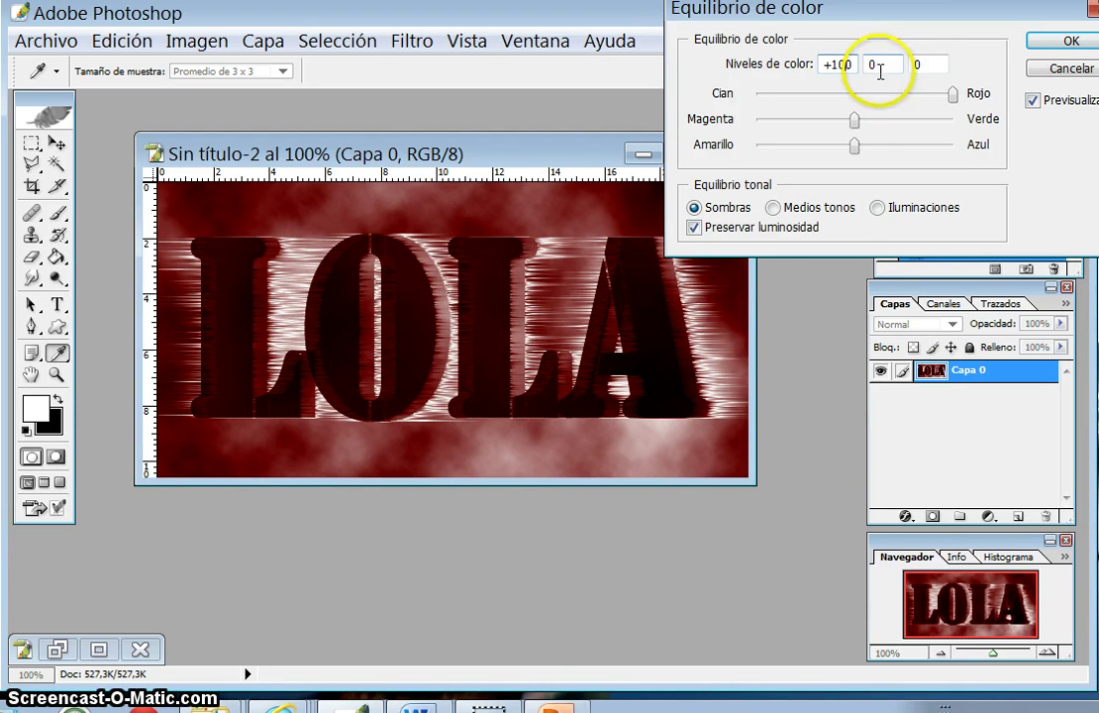
pyautogui.click(913, 65)
pyautogui.write('-40')
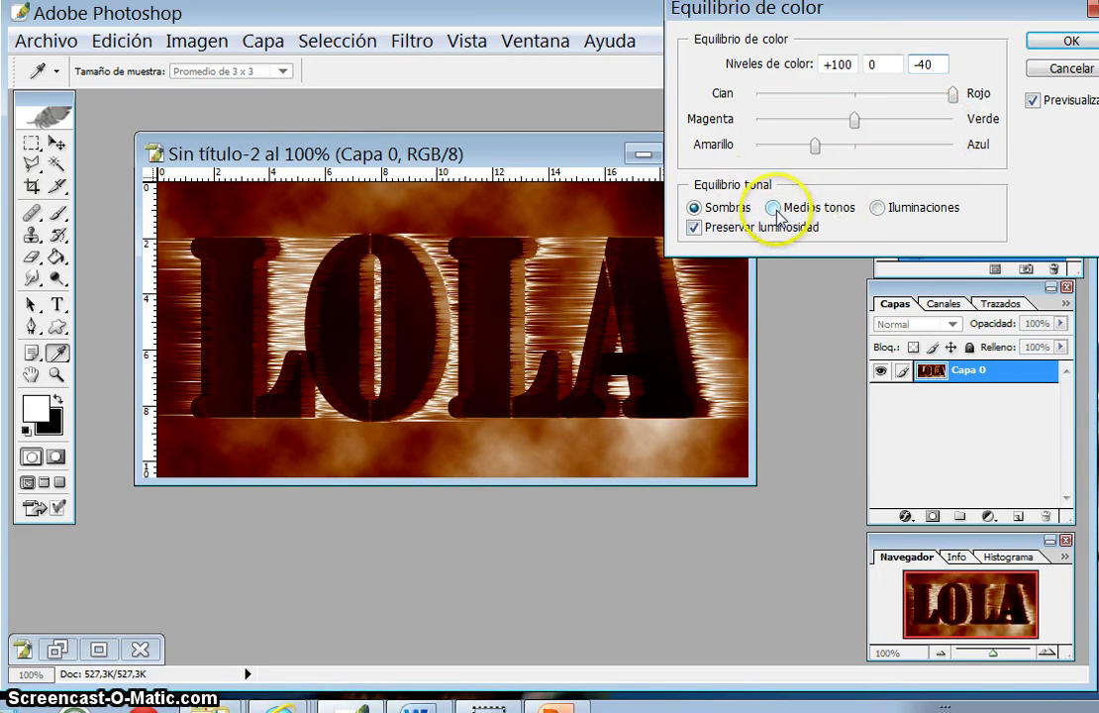
pyautogui.click(773, 209)
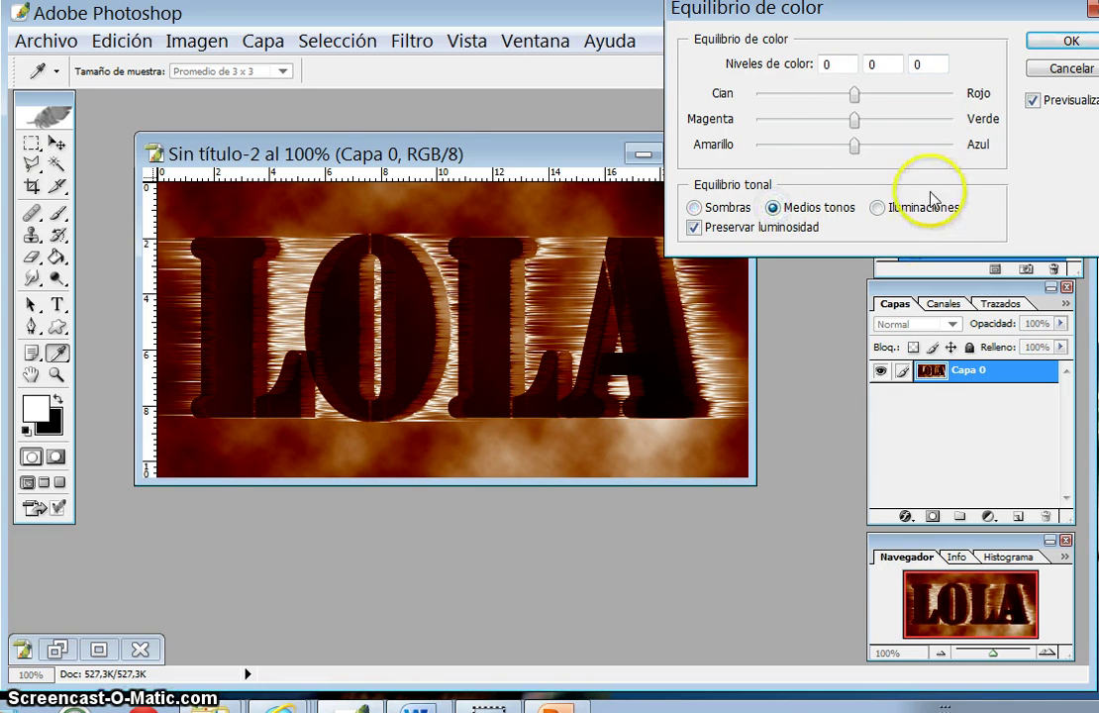
# Set the Medios tonos color levels to +70, 0, −70
pyautogui.click(825, 64)
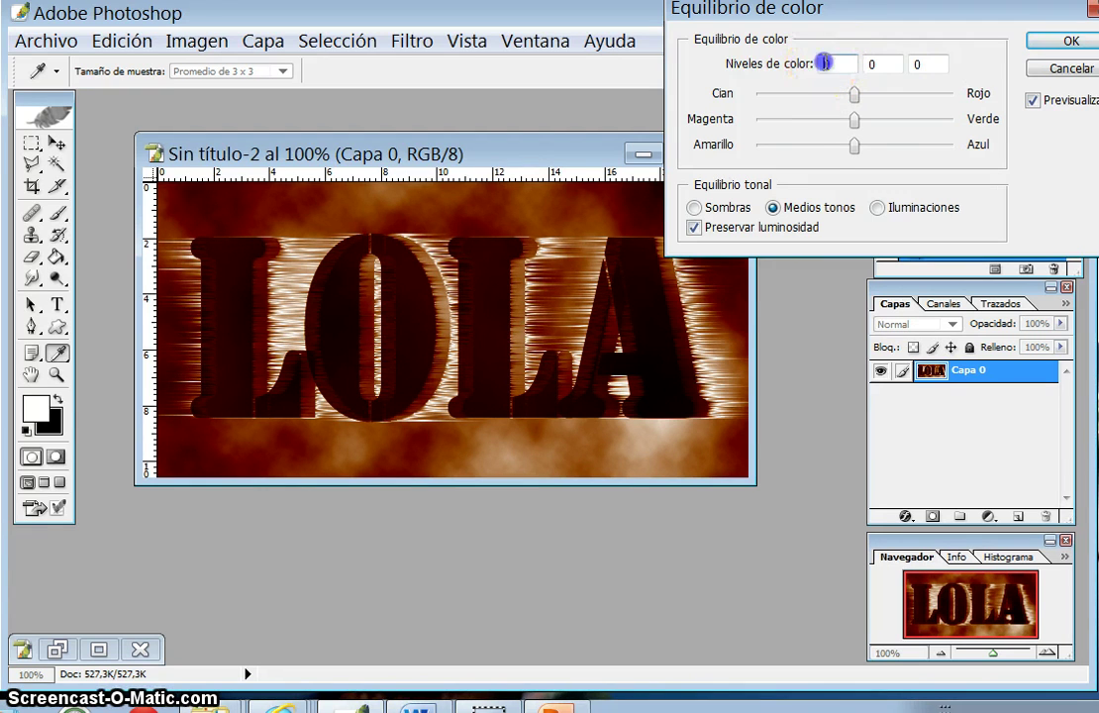
pyautogui.write('7')
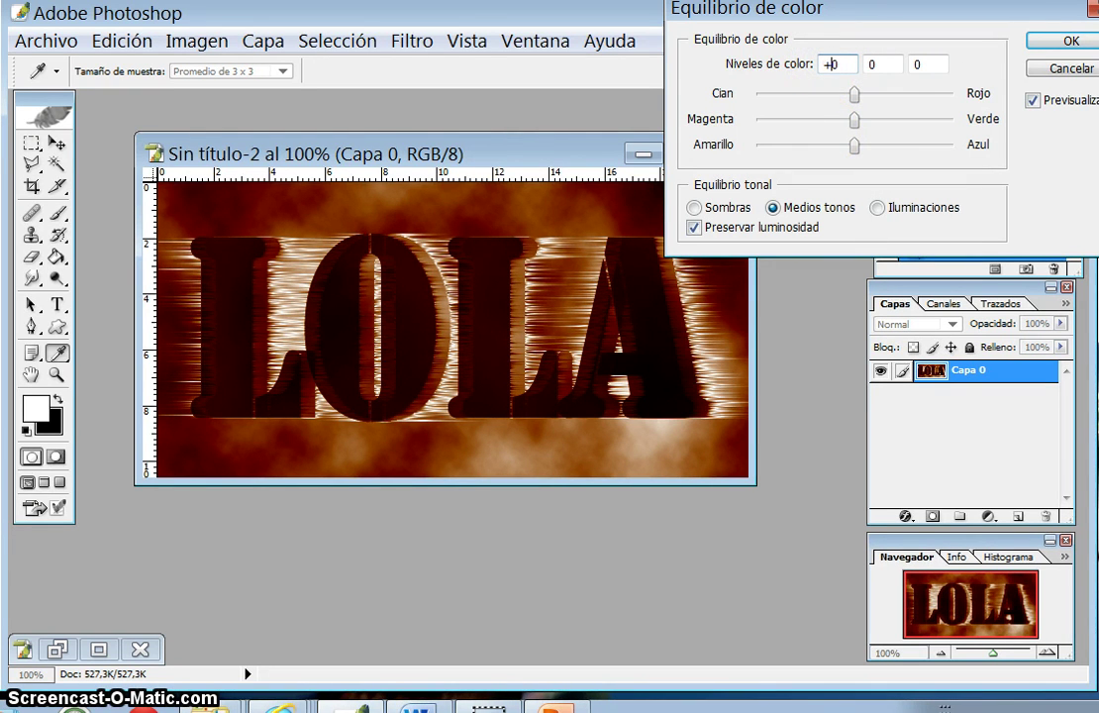
pyautogui.write('0')
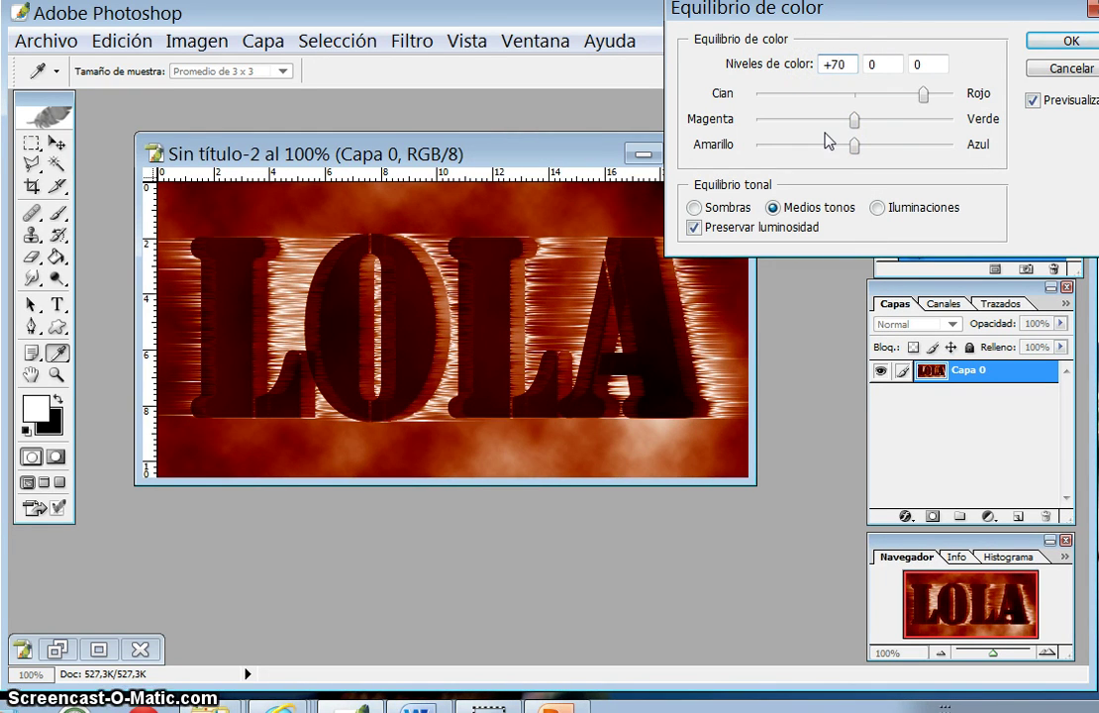
pyautogui.click(875, 66)
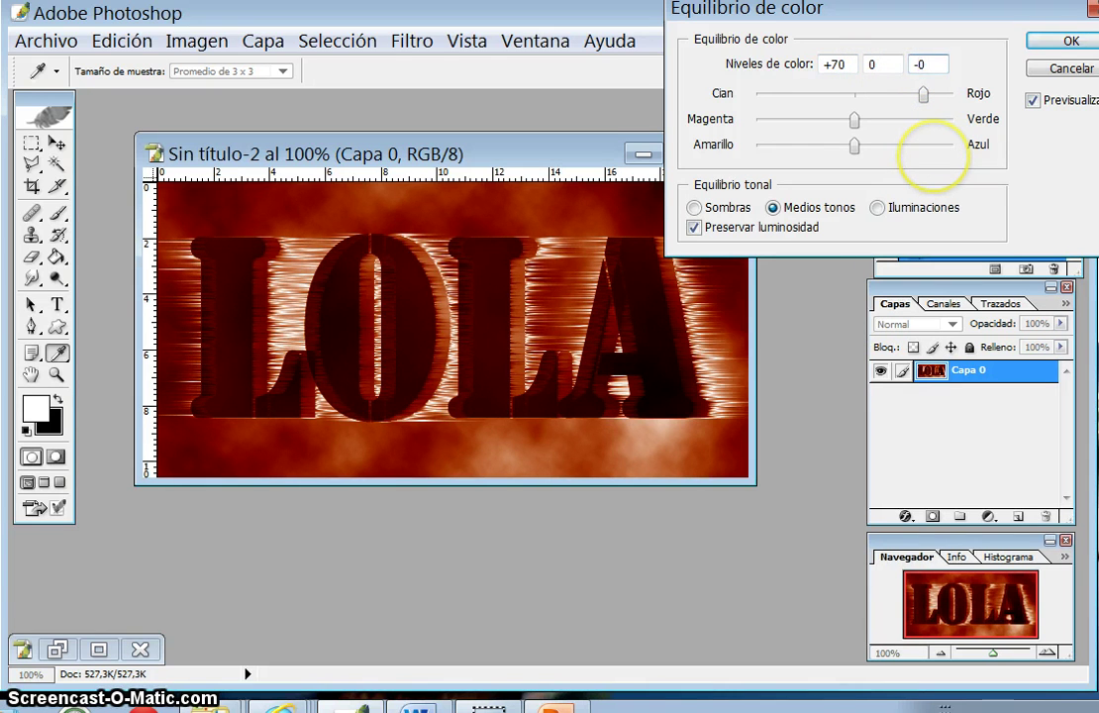
pyautogui.write('7')
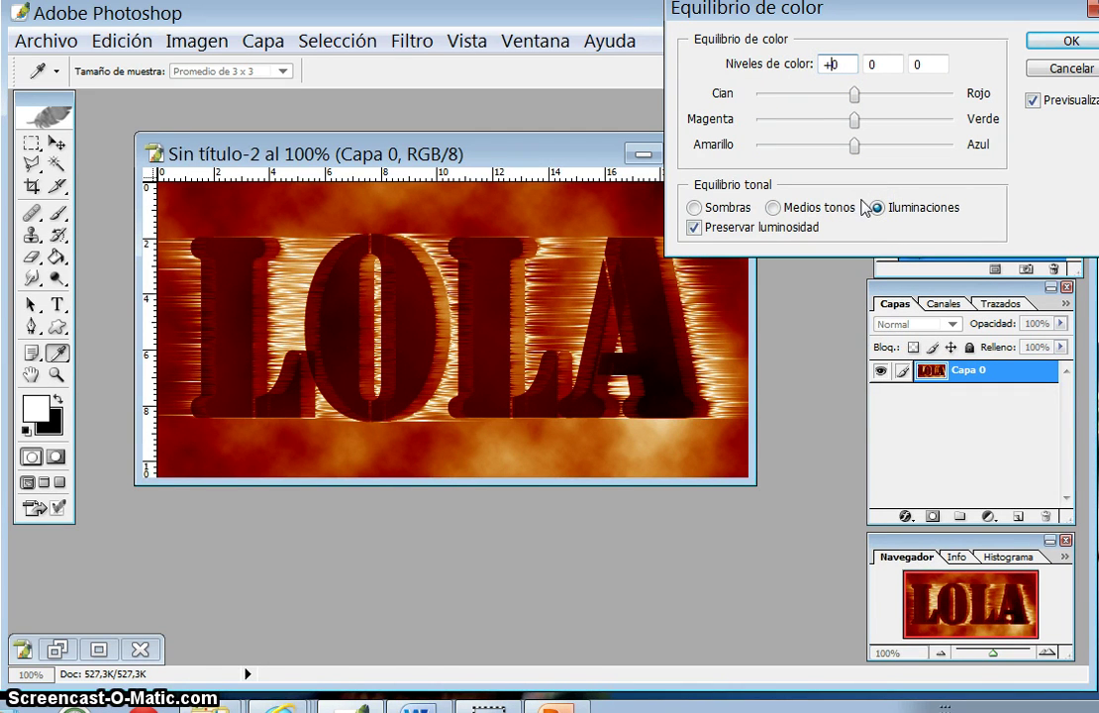
# Set the Iluminaciones levels to +80, 0, −50 and confirm the color balance
pyautogui.write('8')
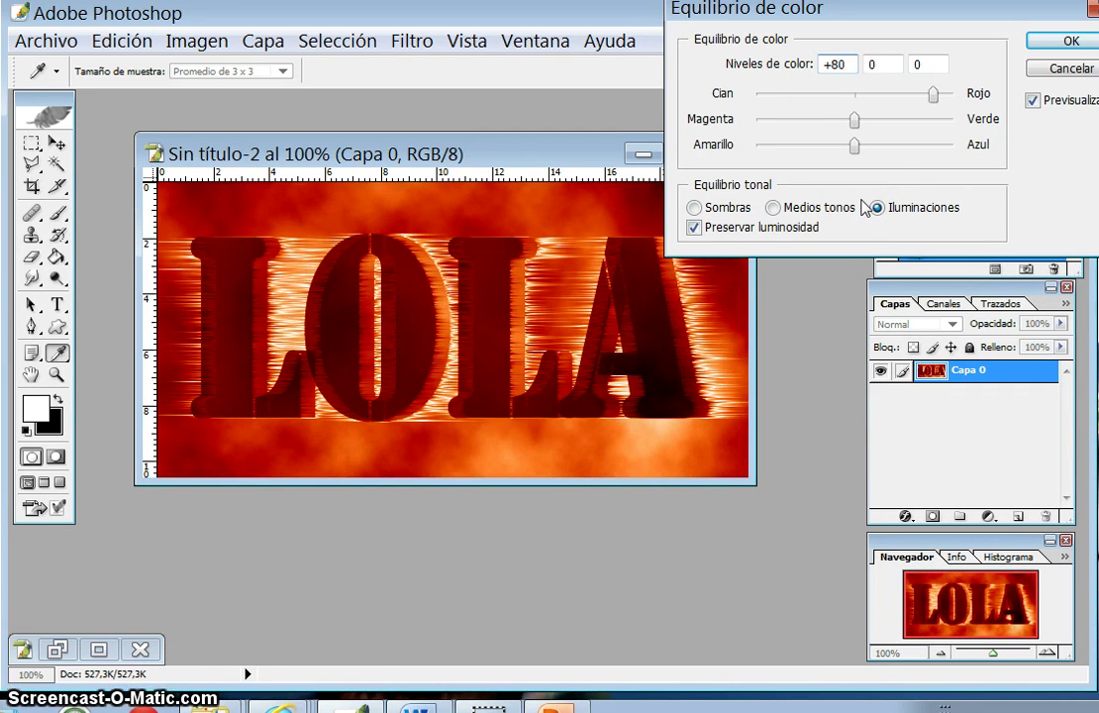
pyautogui.click(877, 206)
pyautogui.click(876, 65)
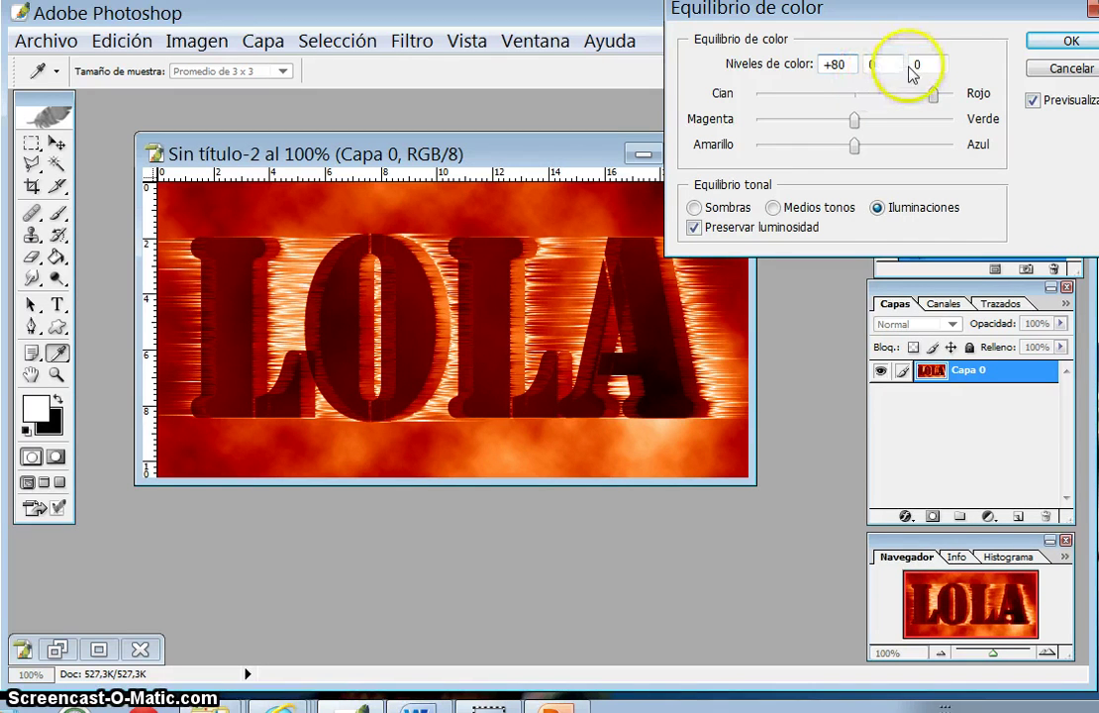
pyautogui.click(913, 64)
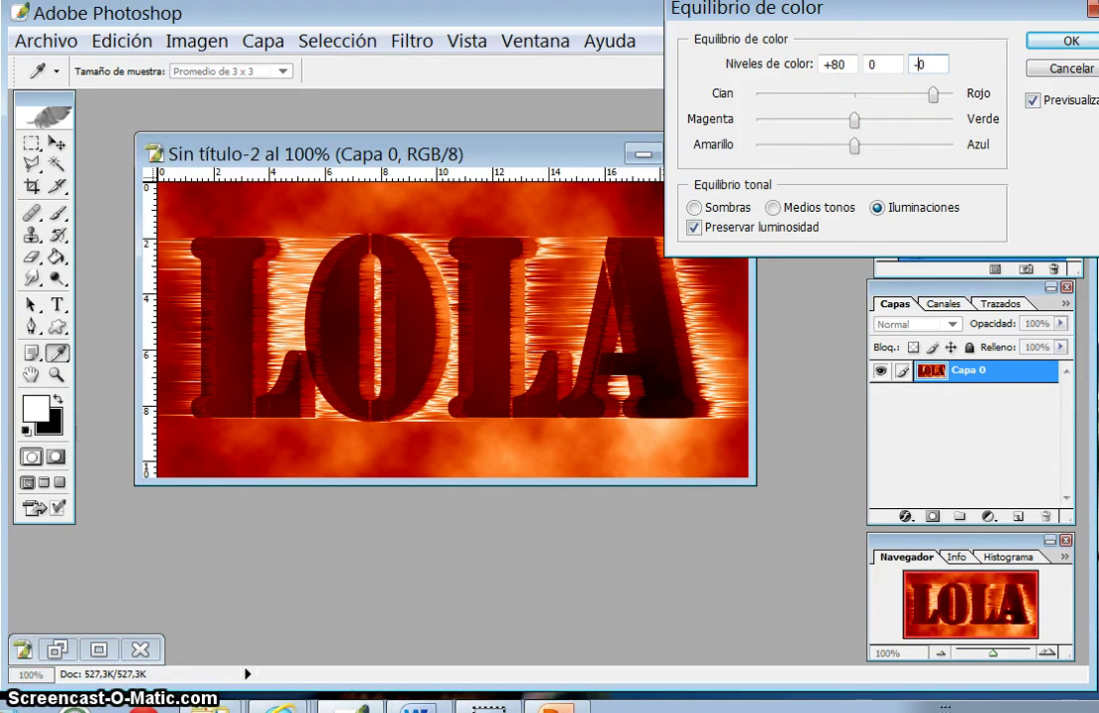
pyautogui.write('5')
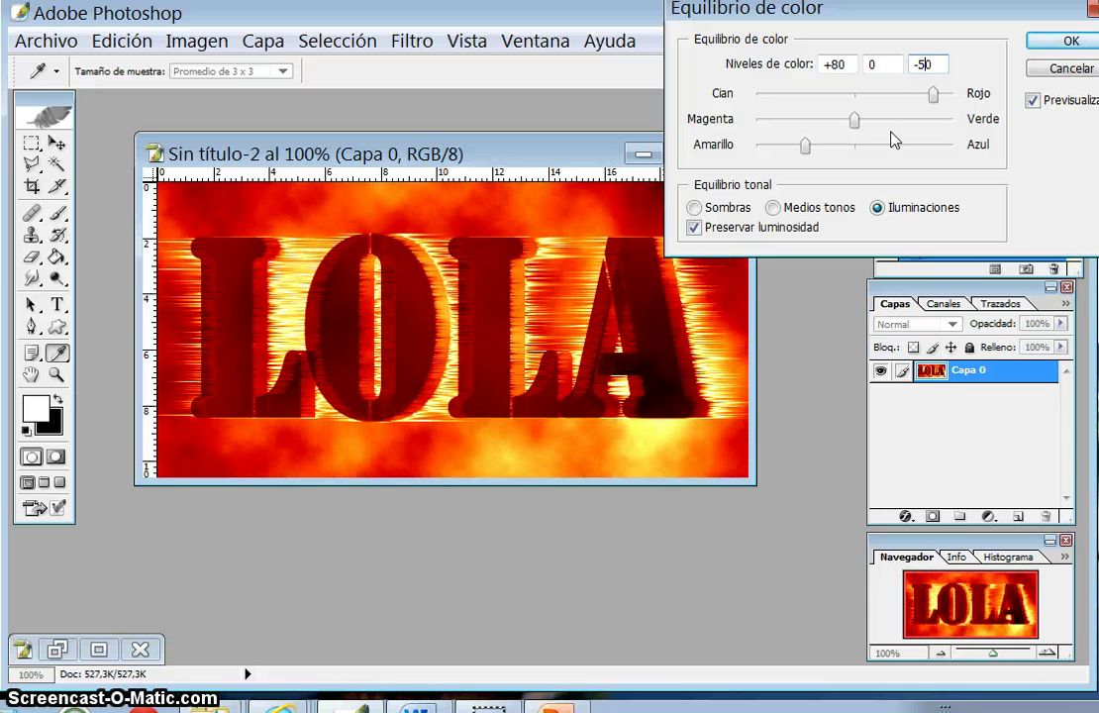
pyautogui.click(1046, 43)
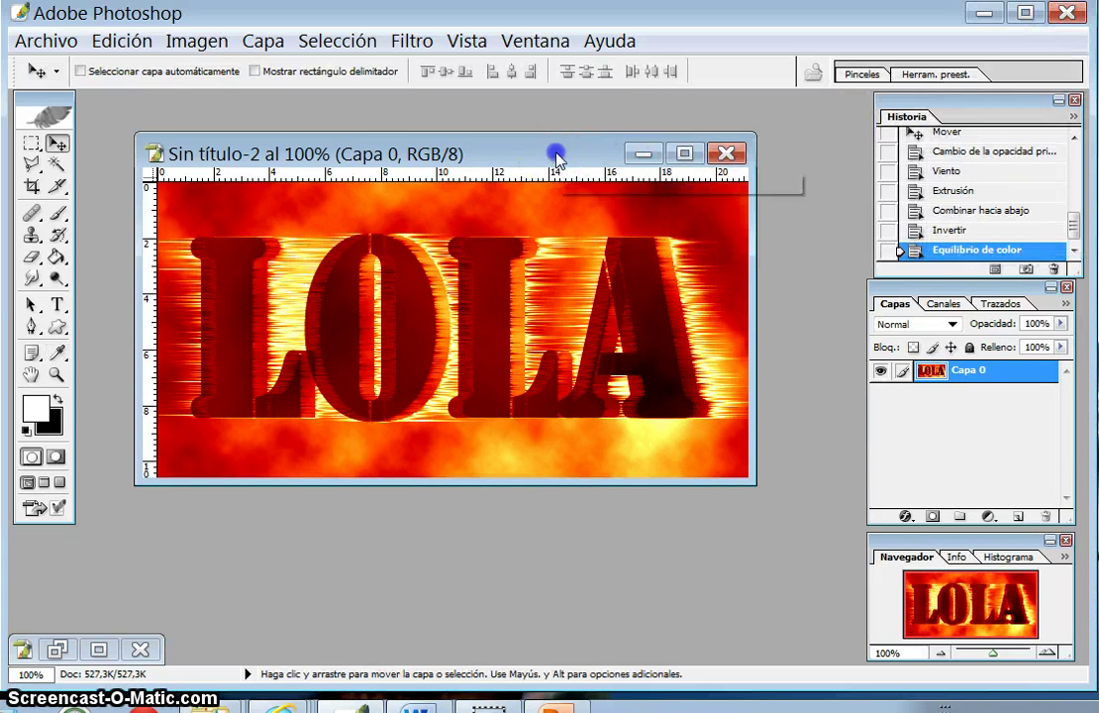
pyautogui.moveTo(557, 158); pyautogui.dragTo(571, 140)
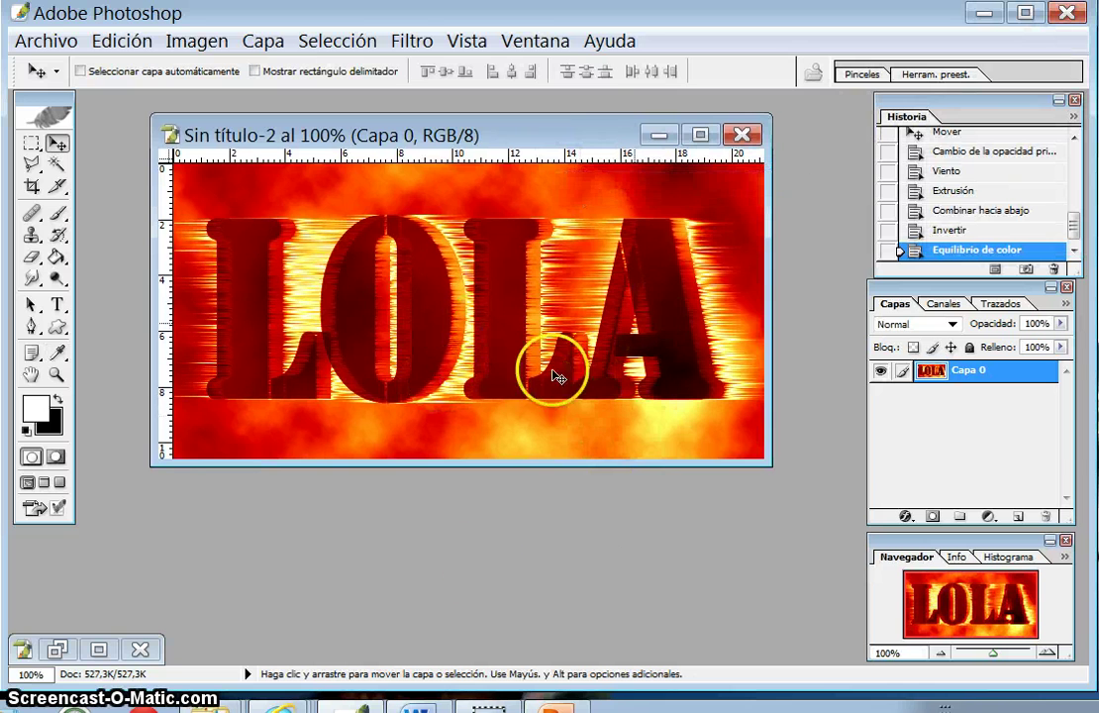